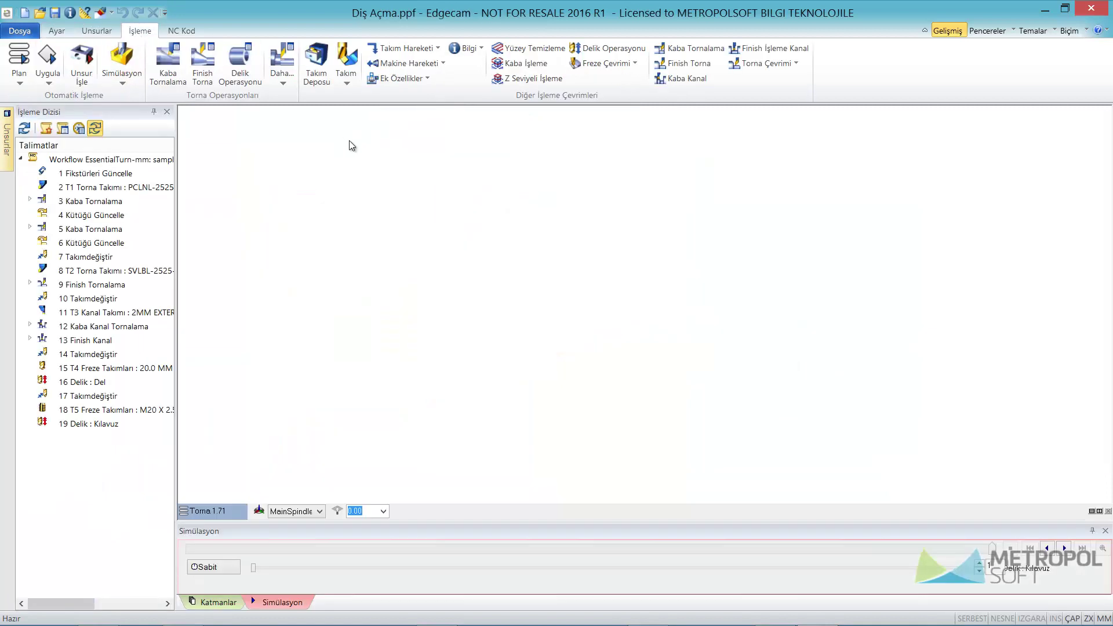
Suppress operations 3 through 19 in the sequence.
{"action": "left_click_drag", "start_coordinate": [118, 460], "coordinate": [68, 191]}
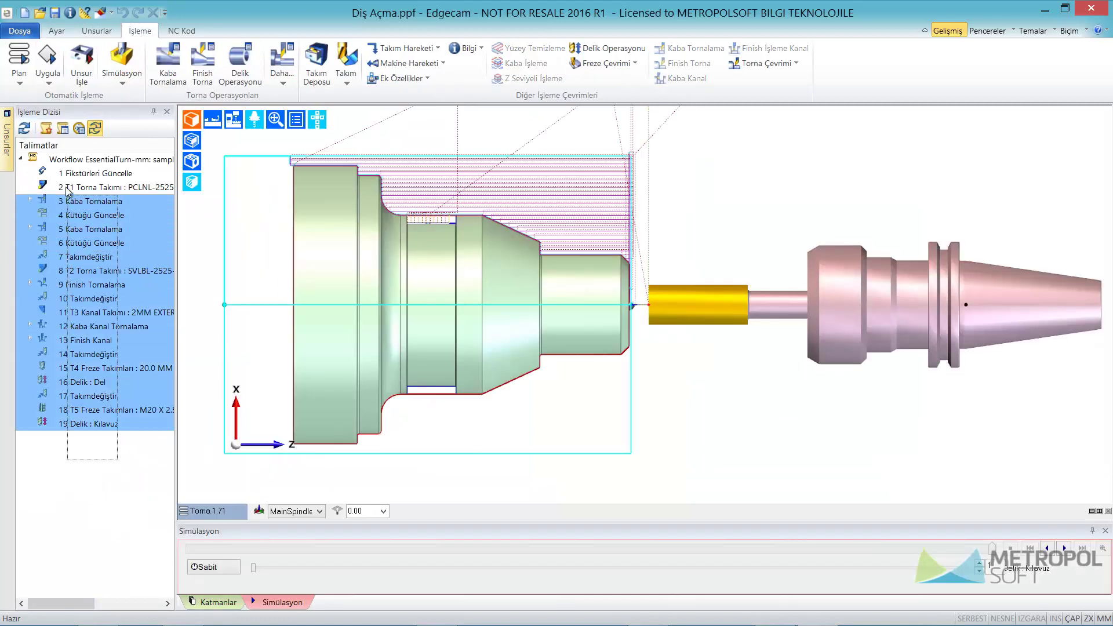
{"action": "right_click", "coordinate": [68, 191]}
{"action": "left_click", "coordinate": [116, 296]}
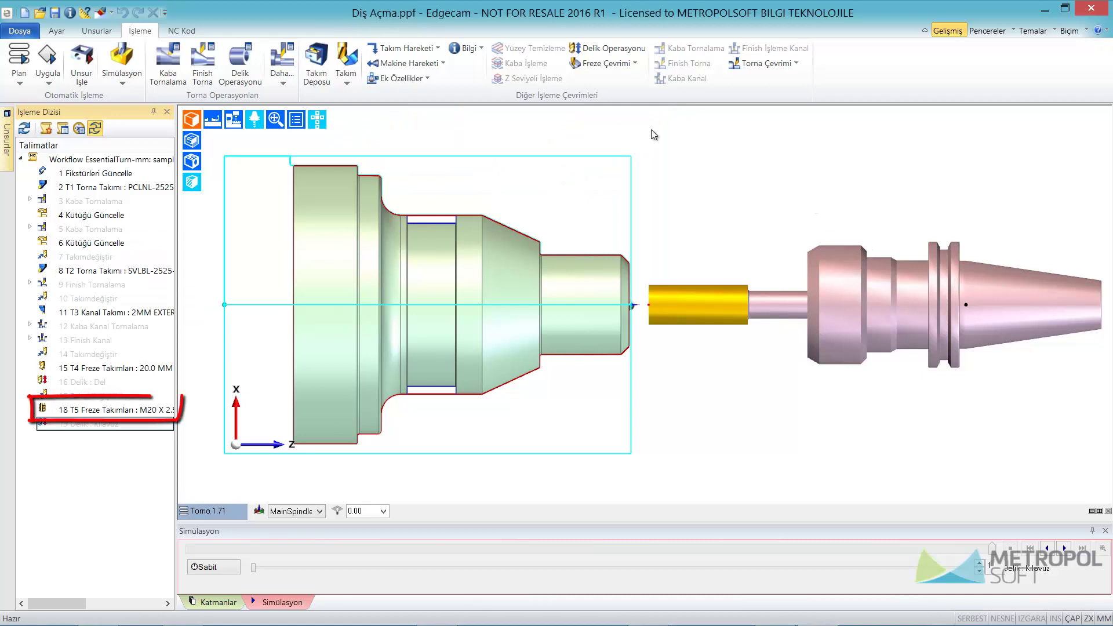
Add a new tool change (Takım Değiştir) at the end of the sequence.
{"action": "left_click", "coordinate": [404, 48]}
{"action": "left_click", "coordinate": [413, 130]}
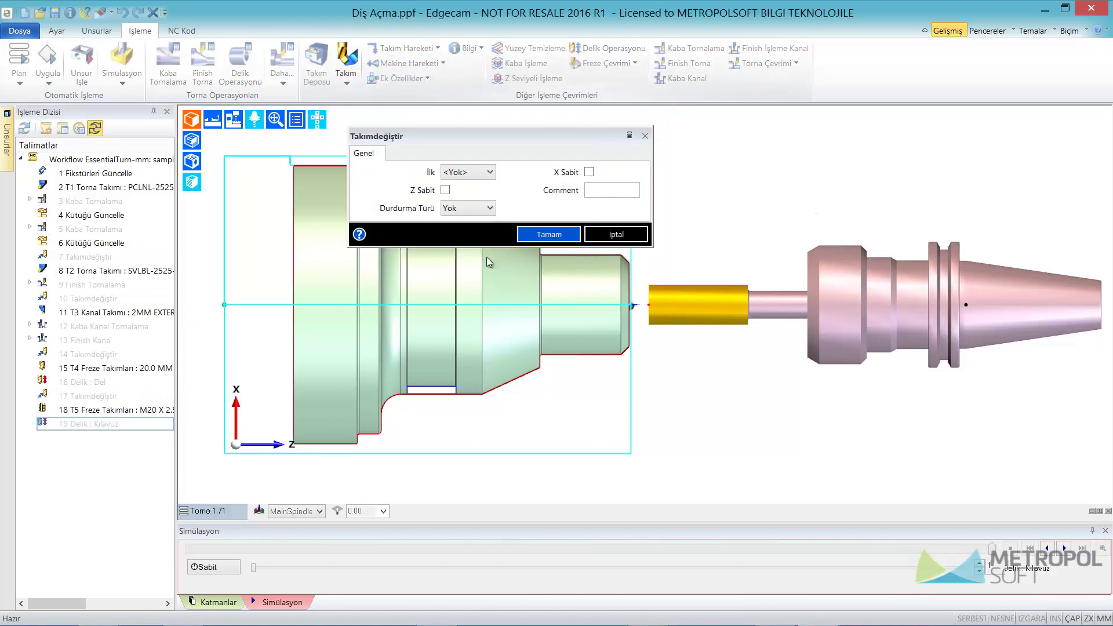
{"action": "left_click", "coordinate": [542, 233]}
Choose the 60 Deg Ext Thread tool from the tool store, filtered to external thread tools.
{"action": "middle_click_drag", "start_coordinate": [703, 207], "coordinate": [598, 219]}
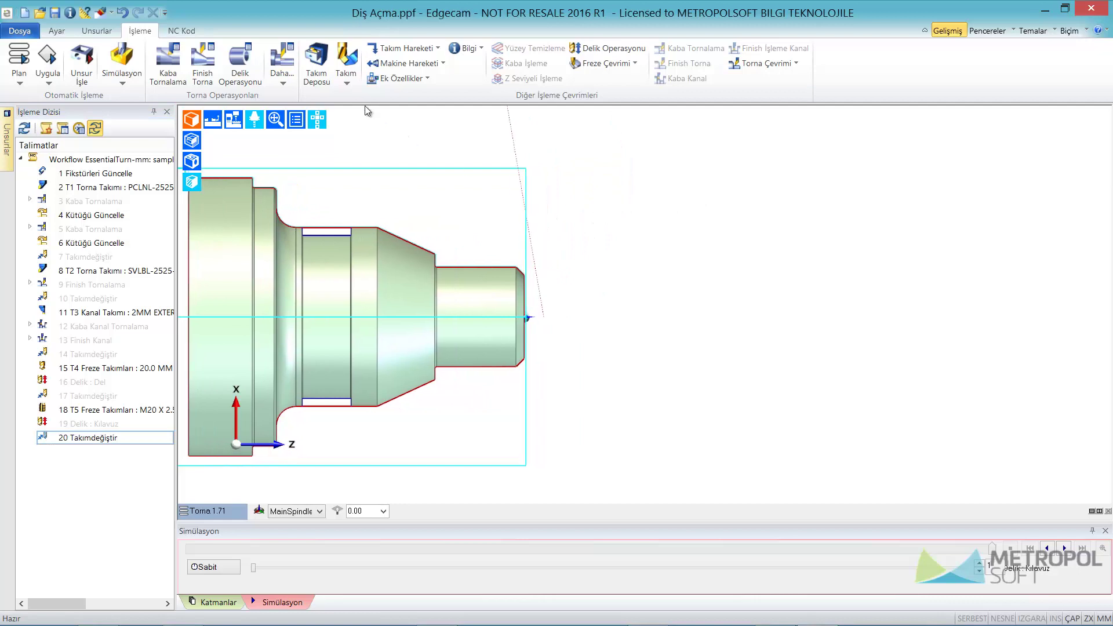
{"action": "left_click", "coordinate": [318, 61]}
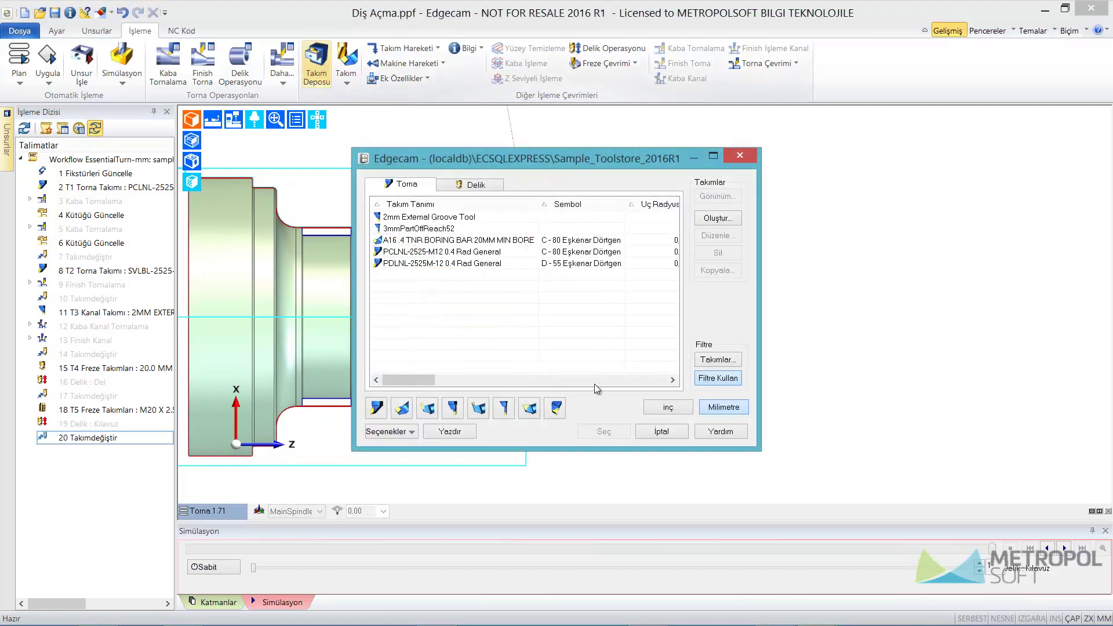
{"action": "left_click", "coordinate": [555, 408]}
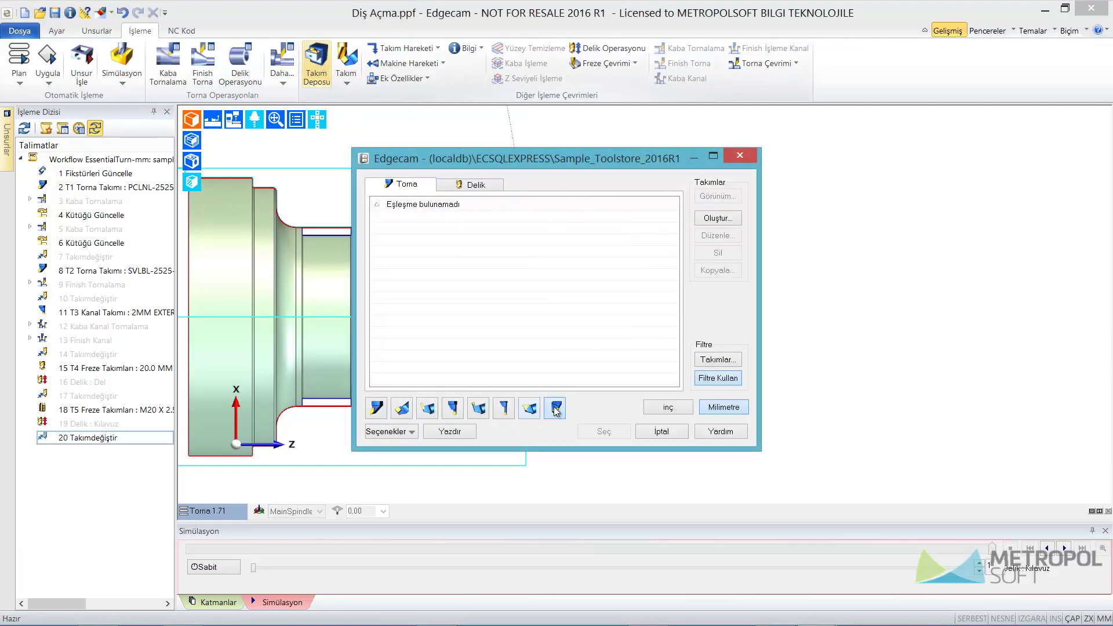
{"action": "left_click", "coordinate": [716, 380]}
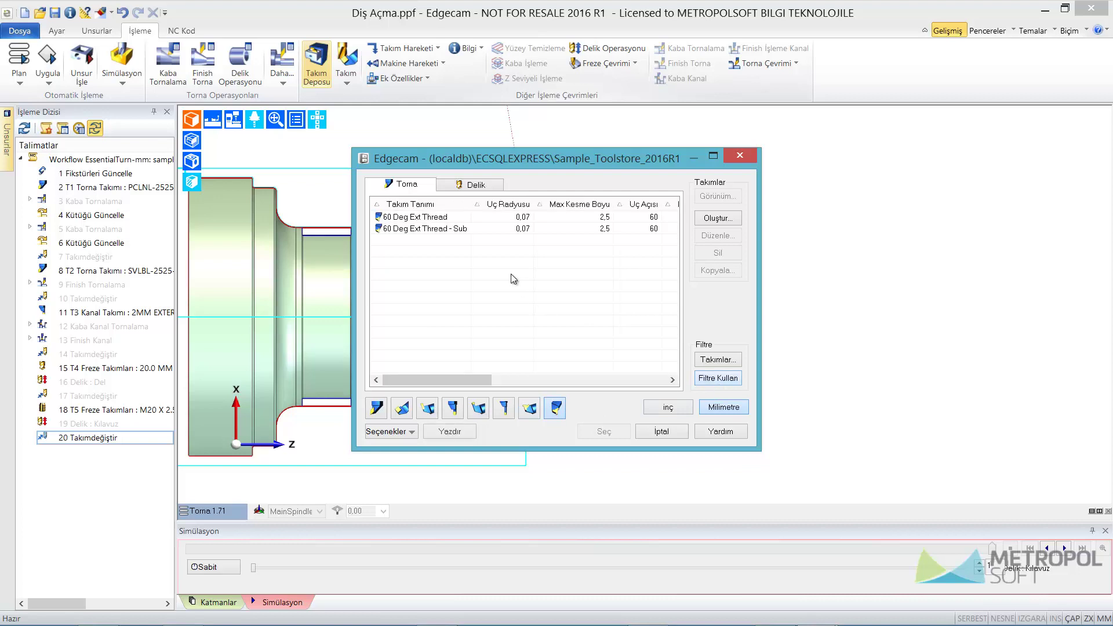
{"action": "left_click", "coordinate": [416, 221]}
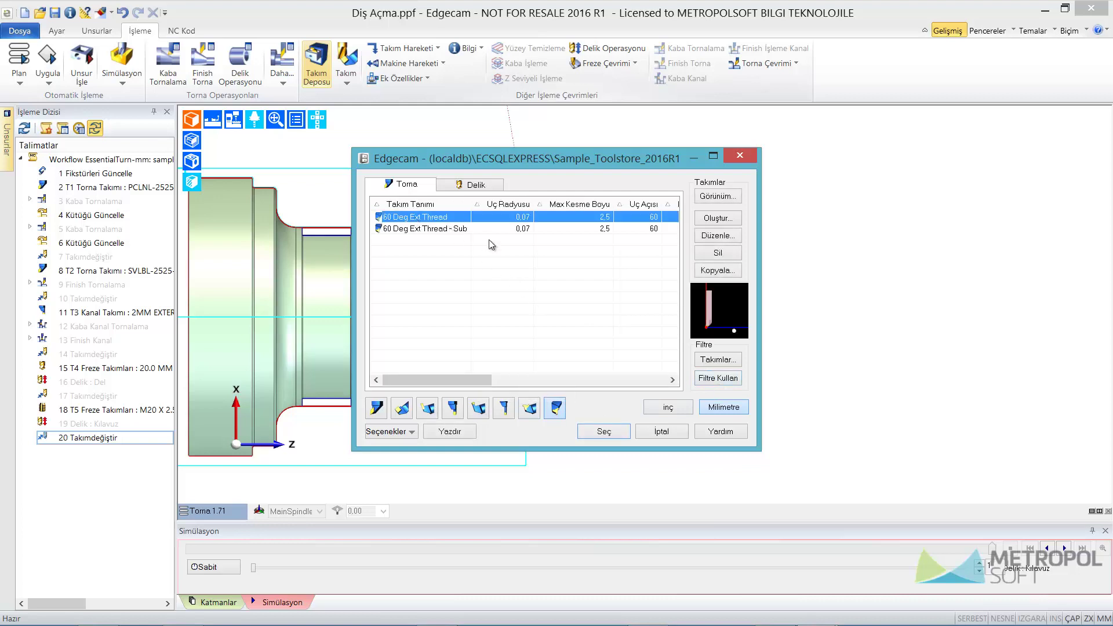
{"action": "left_click", "coordinate": [455, 229]}
{"action": "left_click", "coordinate": [445, 222]}
{"action": "left_click", "coordinate": [724, 313]}
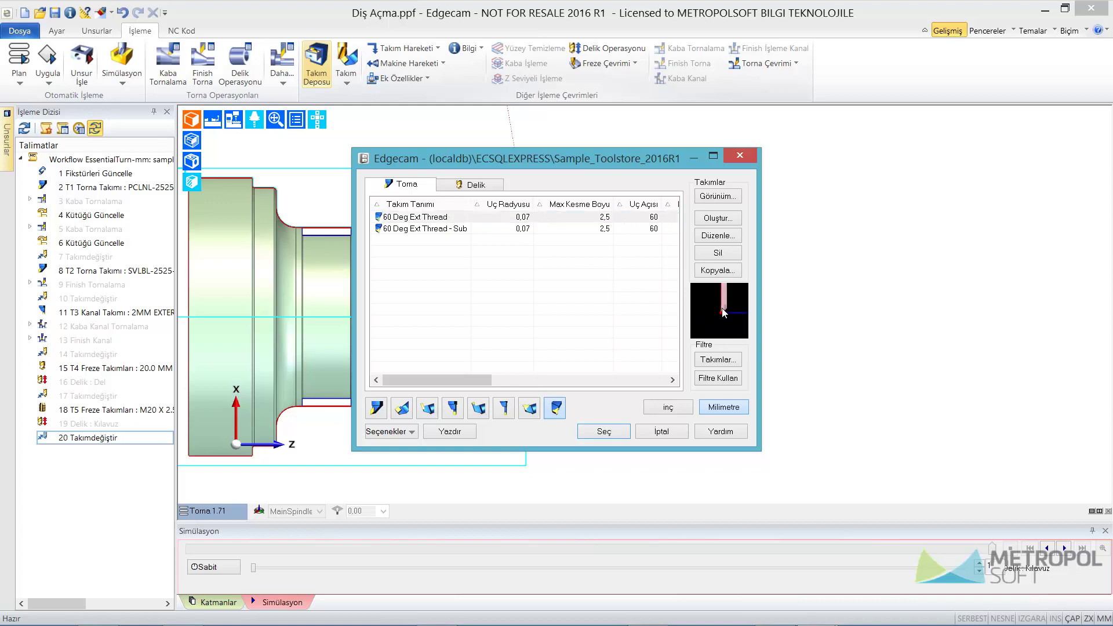
{"action": "left_click", "coordinate": [608, 431]}
Load the thread tool at position 6 with a new display colour.
{"action": "type", "text": "6"}
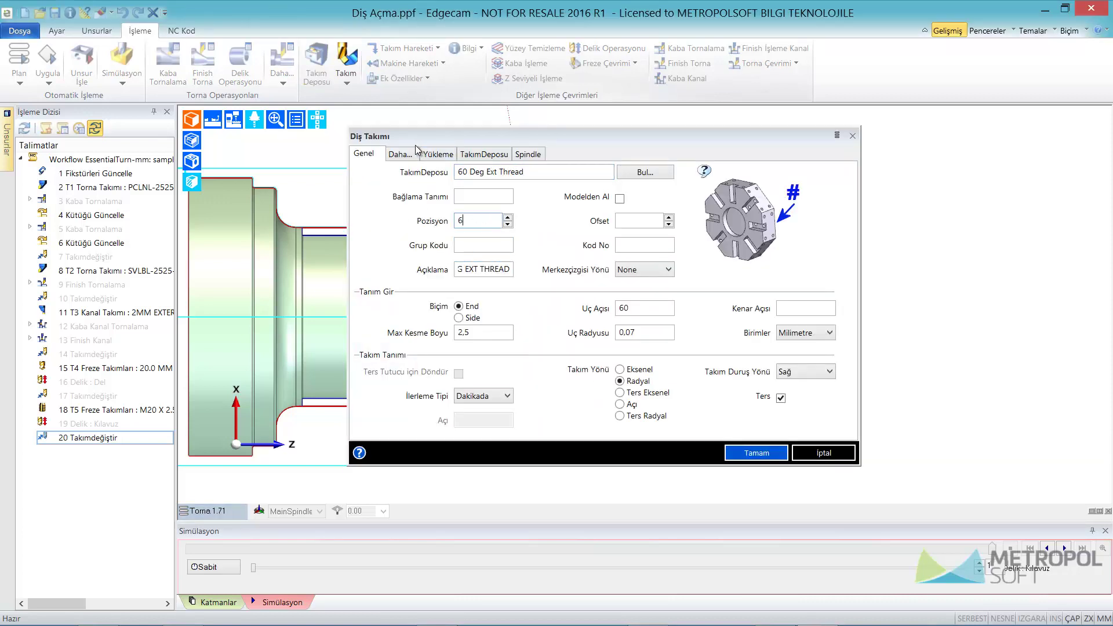
{"action": "left_click", "coordinate": [401, 154]}
{"action": "left_click", "coordinate": [508, 284]}
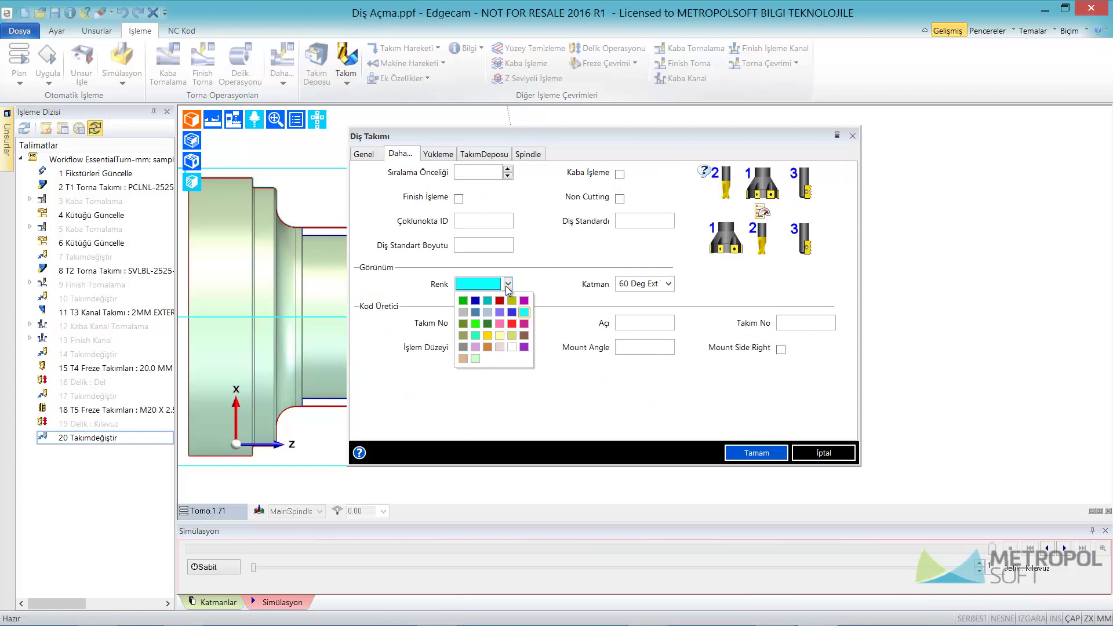
{"action": "left_click", "coordinate": [492, 331]}
{"action": "left_click", "coordinate": [757, 453]}
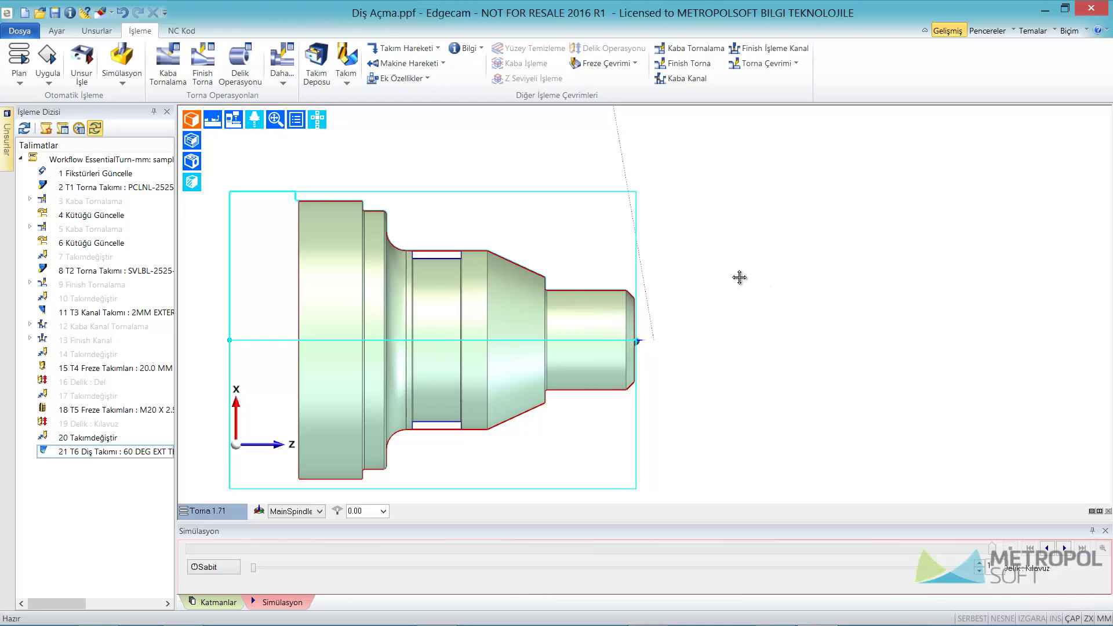
Hide the Turn Envelope and Grooves layers in the Layers panel.
{"action": "scroll", "coordinate": [571, 284], "scroll_direction": "up", "scroll_amount": 3}
{"action": "scroll", "coordinate": [561, 312], "scroll_direction": "up", "scroll_amount": 3}
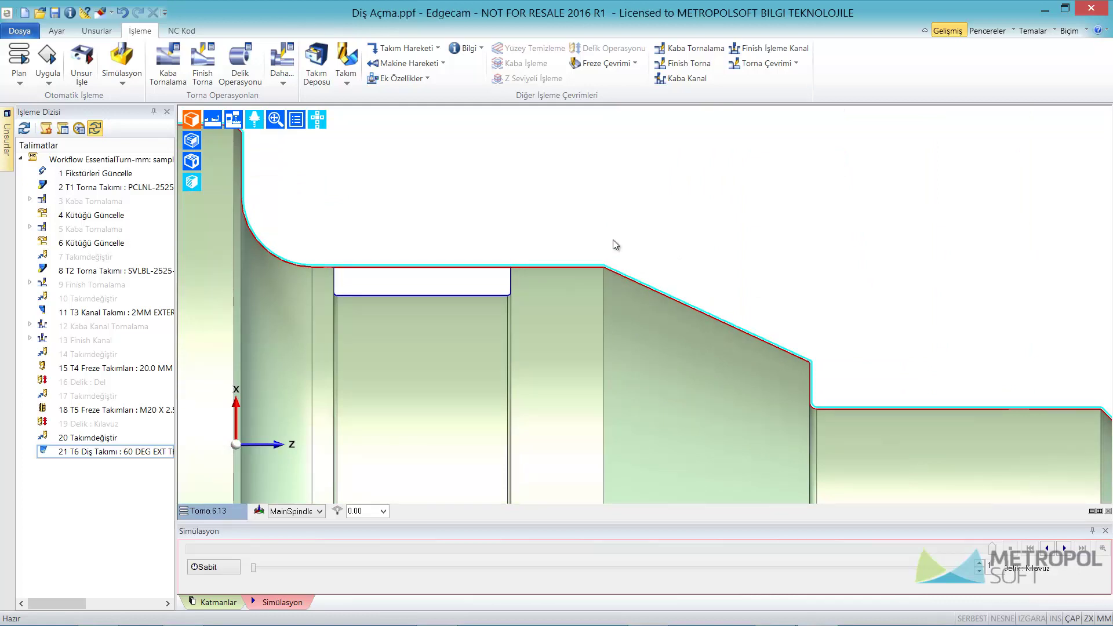
{"action": "left_click", "coordinate": [197, 116]}
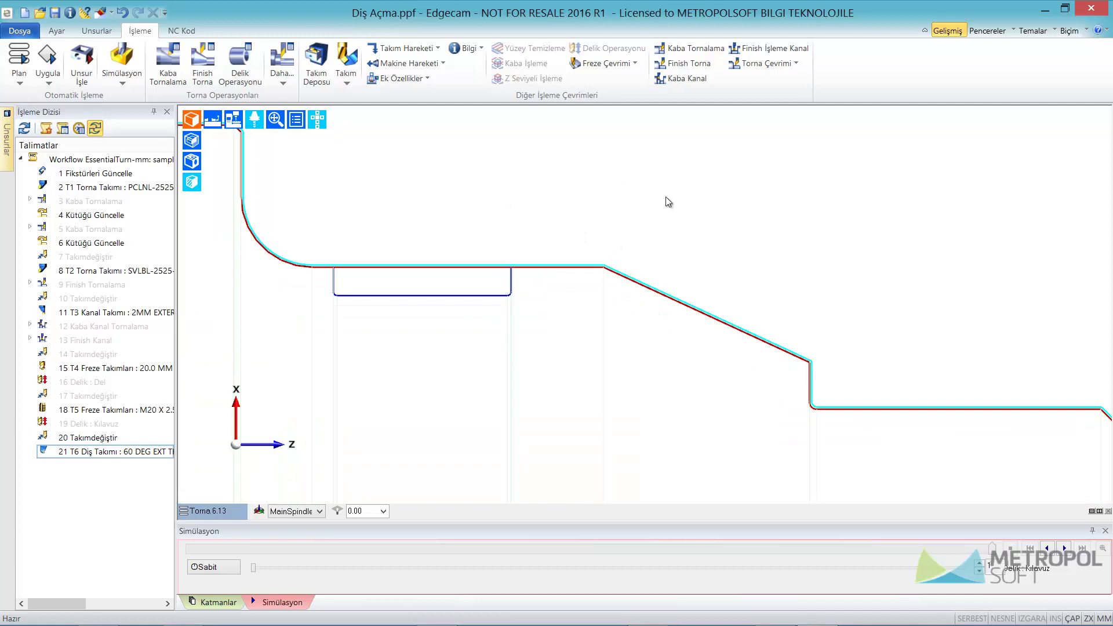
{"action": "left_click", "coordinate": [987, 29]}
{"action": "left_click", "coordinate": [394, 331]}
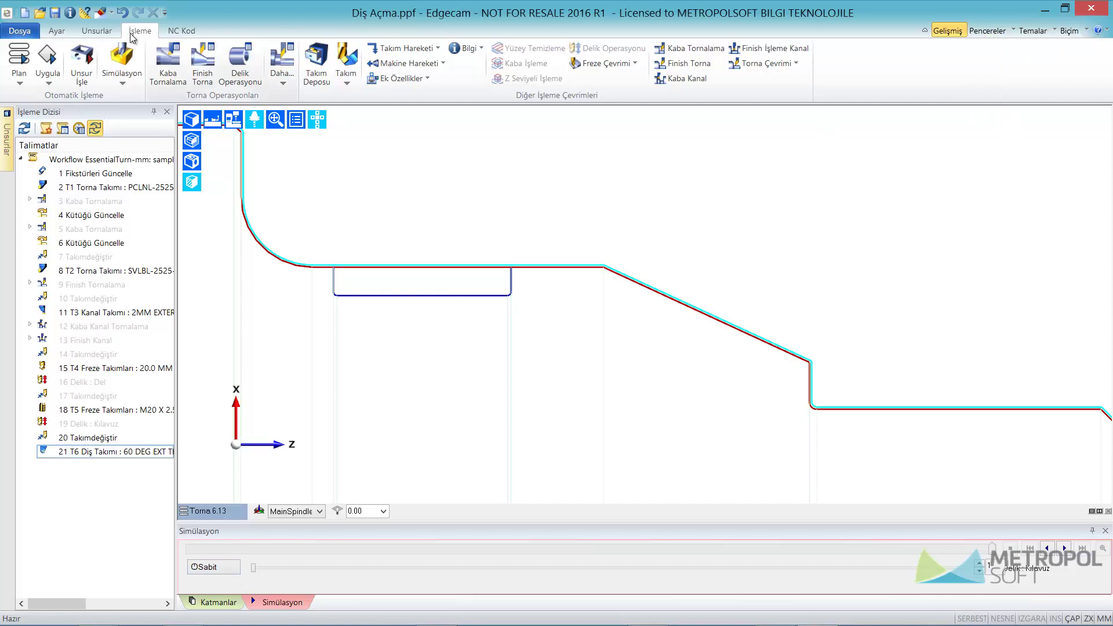
{"action": "left_click", "coordinate": [96, 31]}
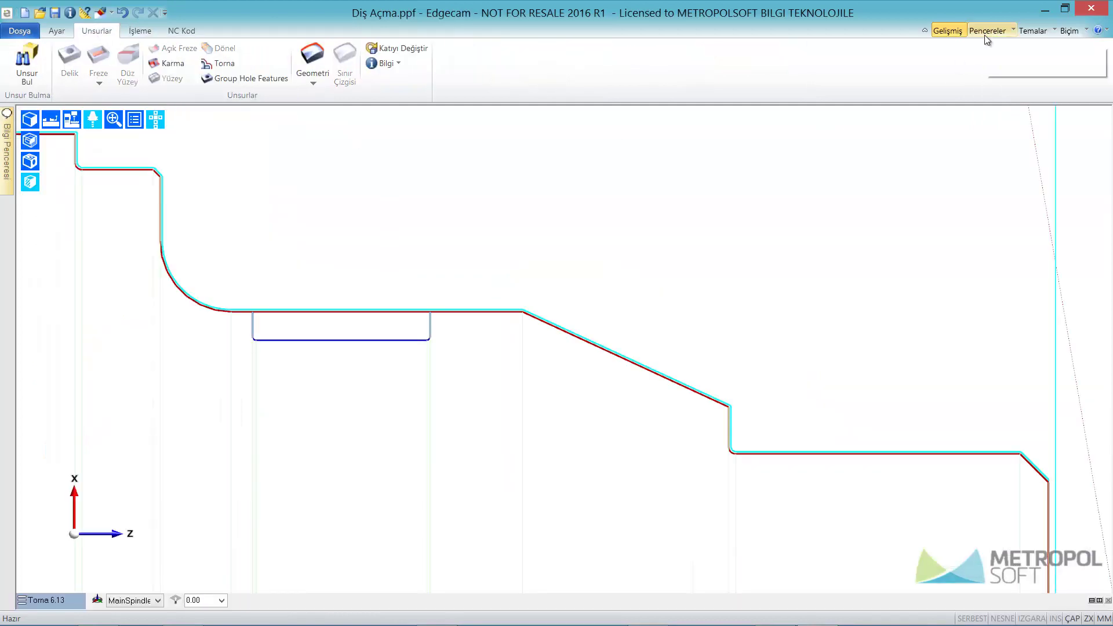
{"action": "left_click", "coordinate": [987, 30]}
{"action": "left_click", "coordinate": [1002, 55]}
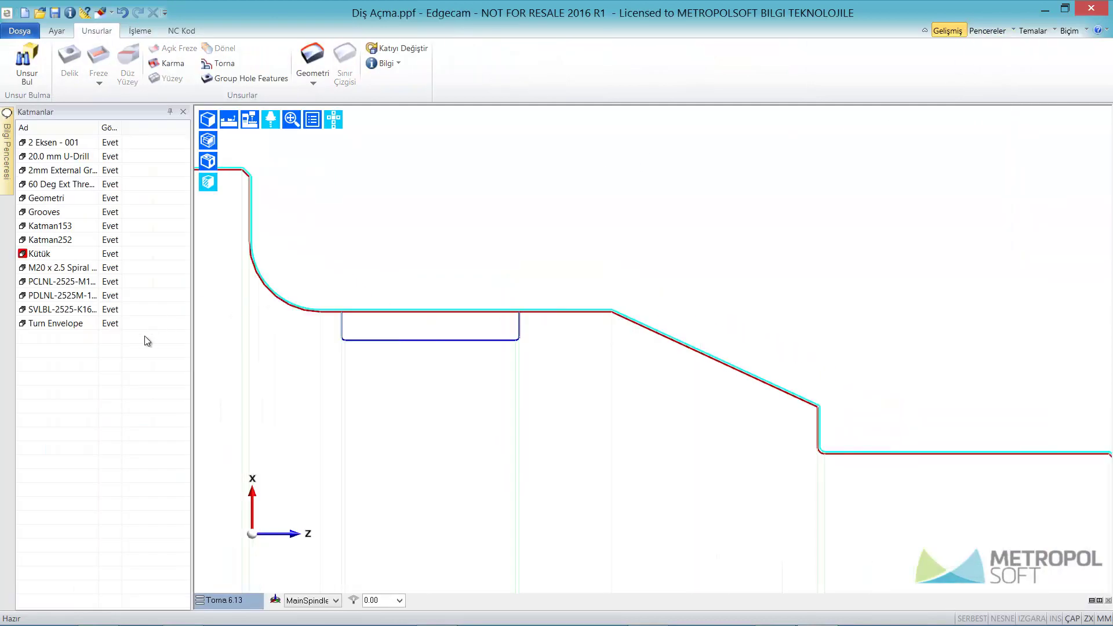
{"action": "left_click", "coordinate": [117, 325]}
{"action": "left_click", "coordinate": [115, 214]}
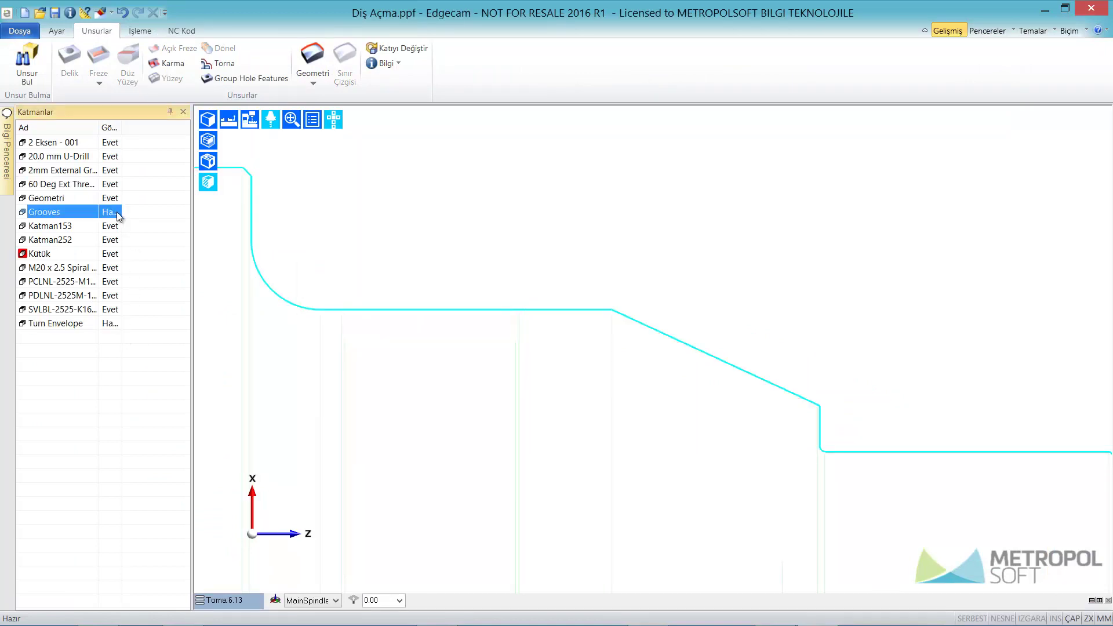
{"action": "left_click", "coordinate": [208, 120]}
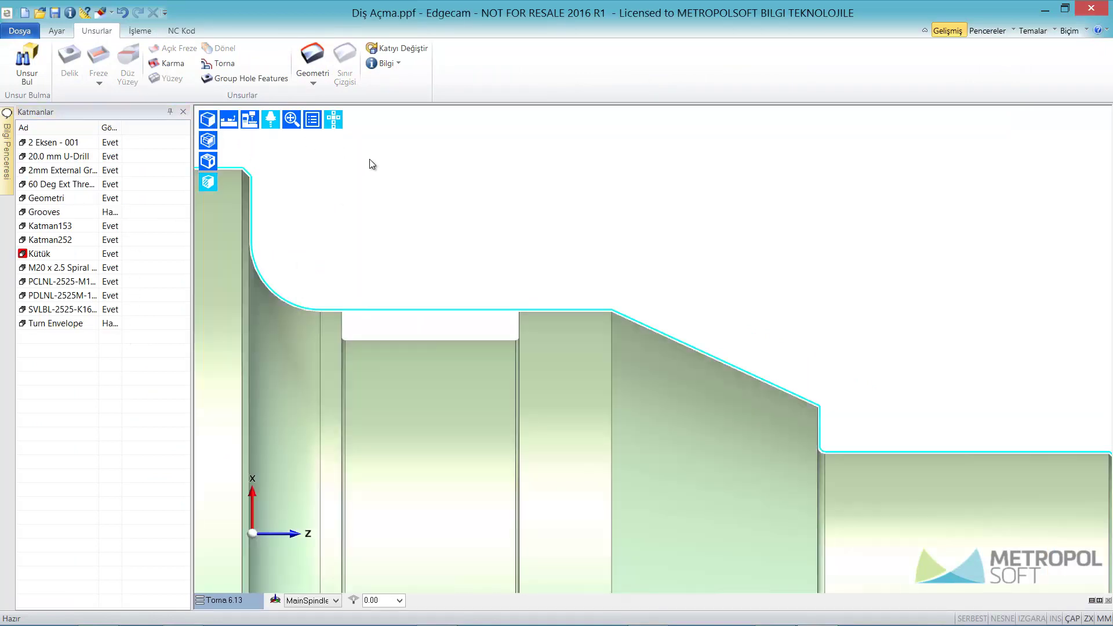
Create a turn profile feature from the part's outer faces using Yüzey mode.
{"action": "left_click", "coordinate": [220, 63]}
{"action": "left_click", "coordinate": [464, 202]}
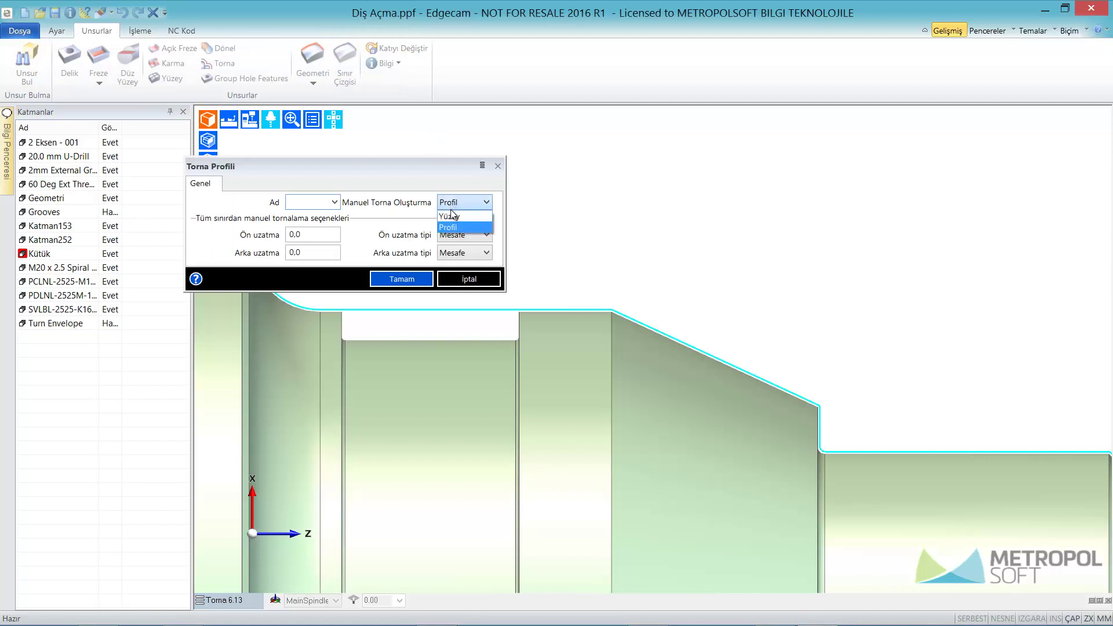
{"action": "left_click", "coordinate": [455, 220]}
{"action": "left_click", "coordinate": [403, 279]}
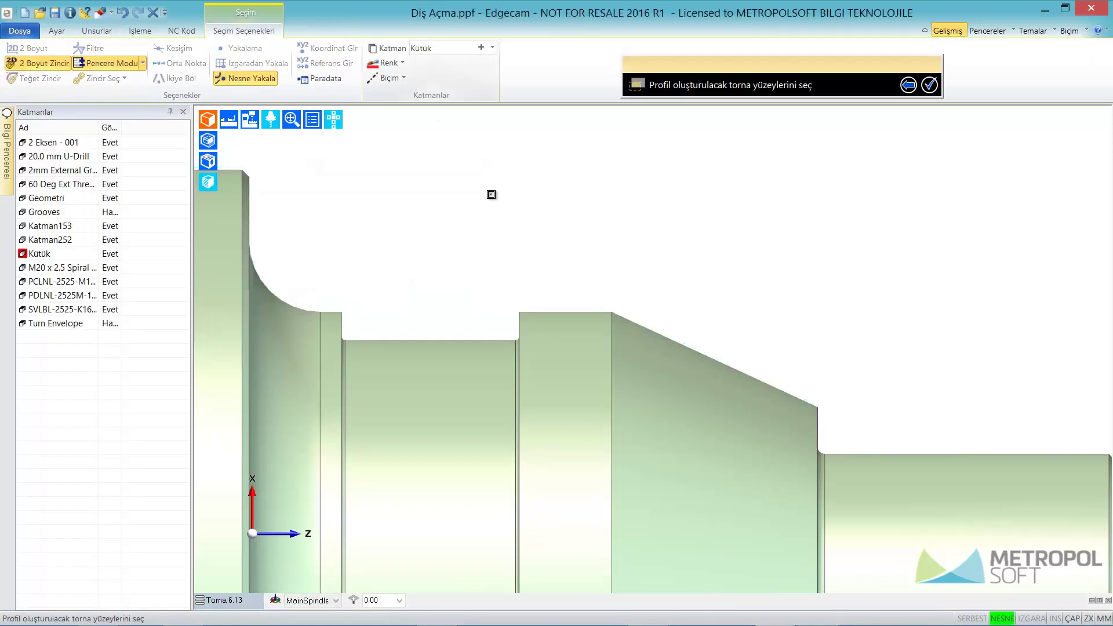
{"action": "left_click", "coordinate": [557, 318]}
{"action": "right_click", "coordinate": [610, 221]}
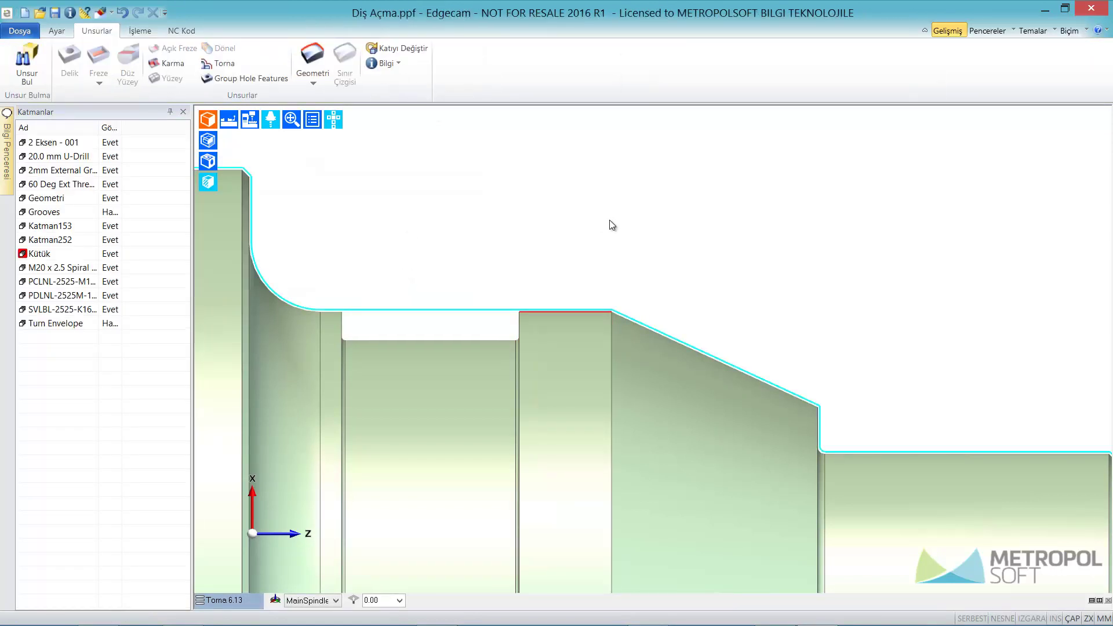
Start a thread-cutting cycle with İkisi F link type and no lead-in.
{"action": "left_click", "coordinate": [155, 34]}
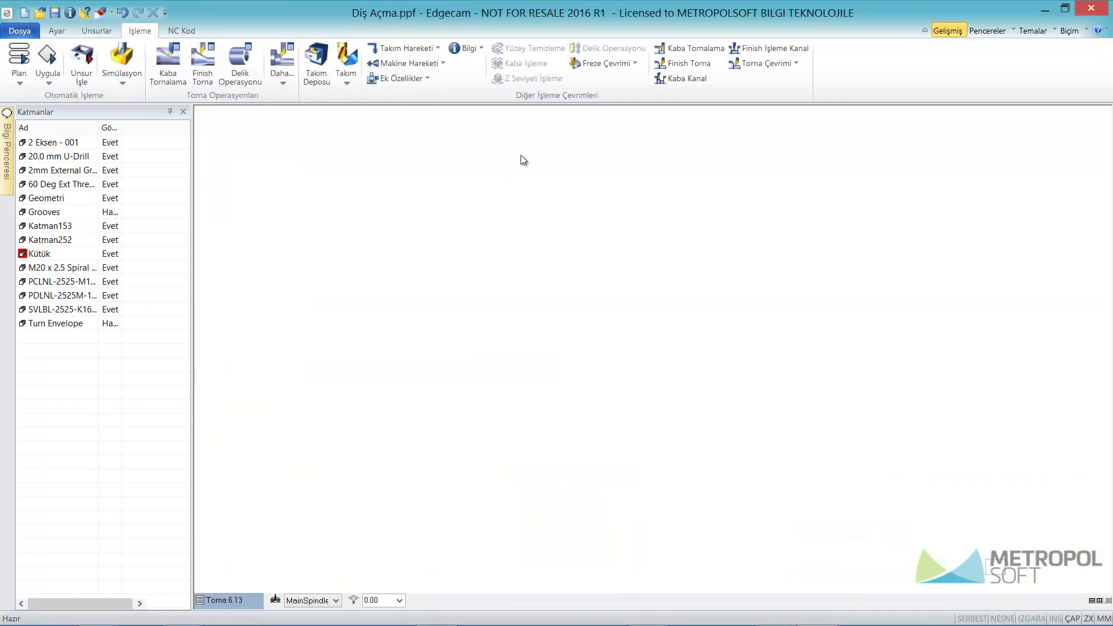
{"action": "scroll", "coordinate": [550, 166], "scroll_direction": "down", "scroll_amount": 2}
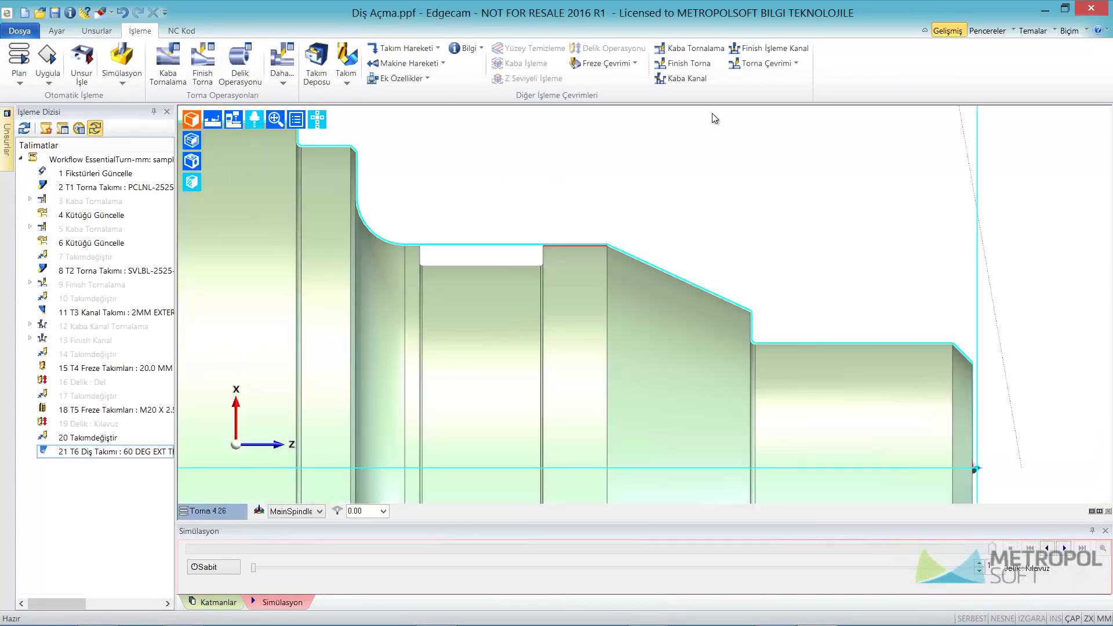
{"action": "left_click", "coordinate": [745, 63]}
{"action": "left_click", "coordinate": [777, 177]}
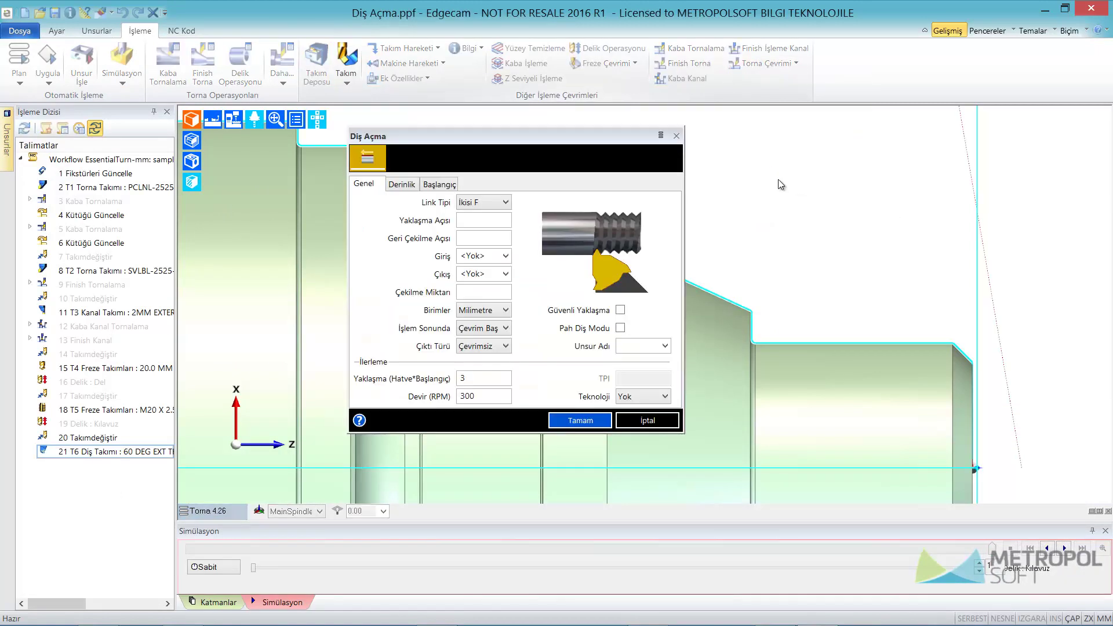
{"action": "left_click", "coordinate": [842, 193]}
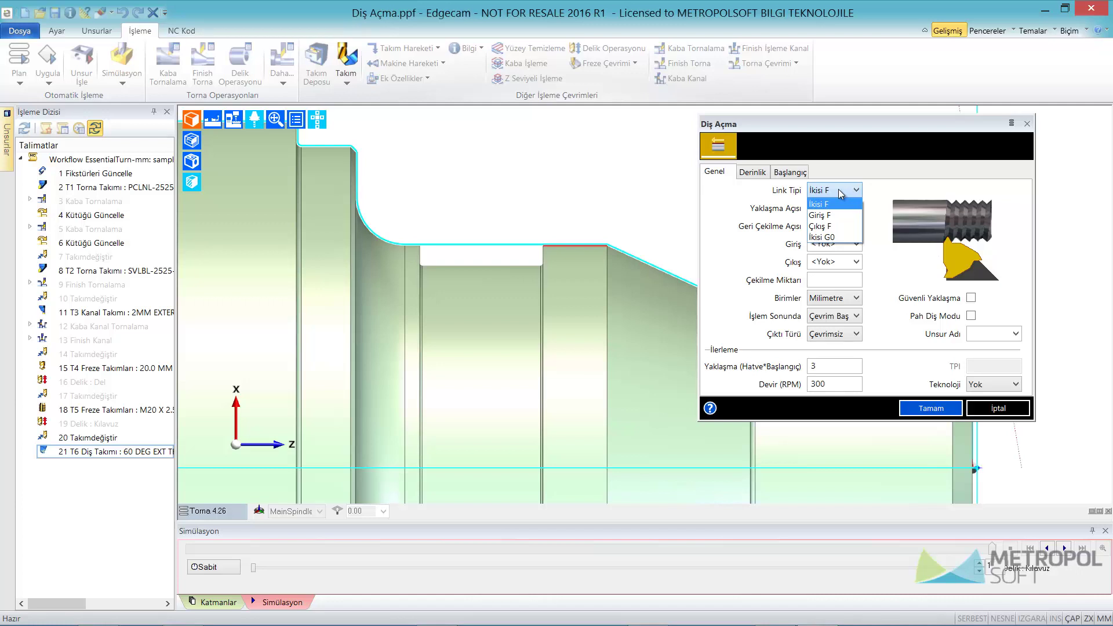
{"action": "left_click", "coordinate": [826, 204]}
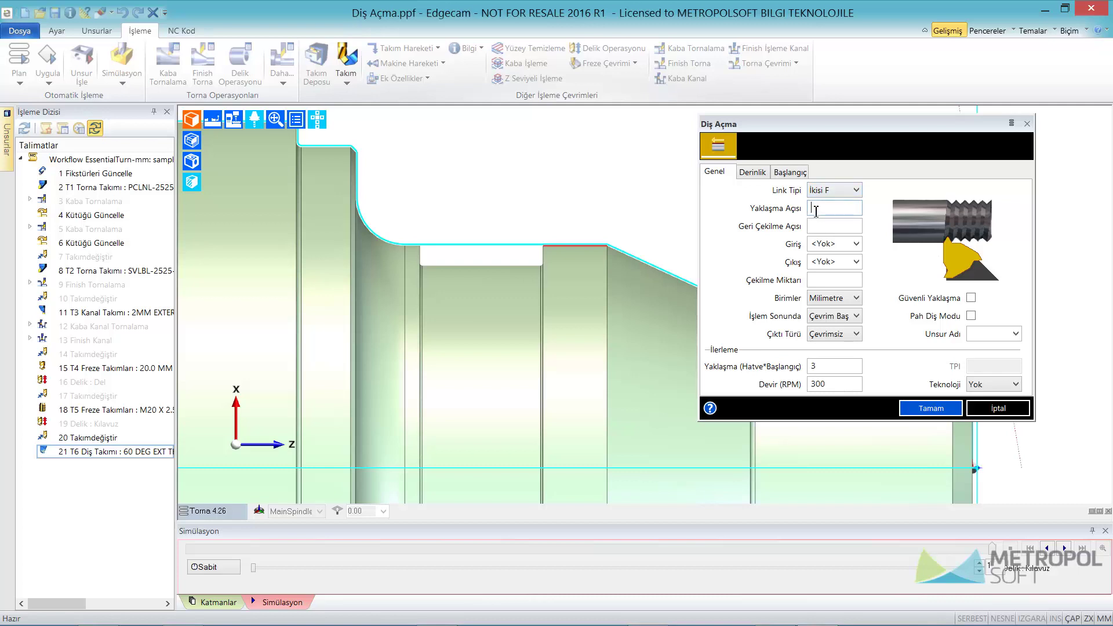
{"action": "type", "text": "0"}
{"action": "left_click", "coordinate": [856, 244]}
{"action": "left_click", "coordinate": [846, 248]}
{"action": "middle_click_drag", "start_coordinate": [600, 207], "coordinate": [552, 196]}
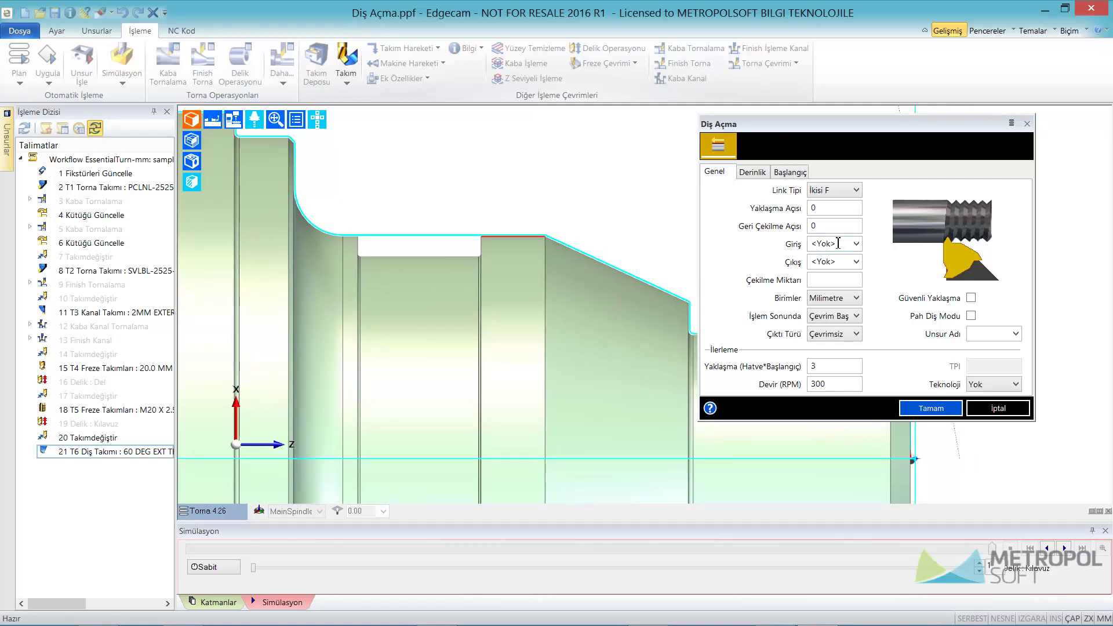
Enable safe approach, set Satır Satır Mod output and an approach of 2.5.
{"action": "left_click", "coordinate": [971, 298]}
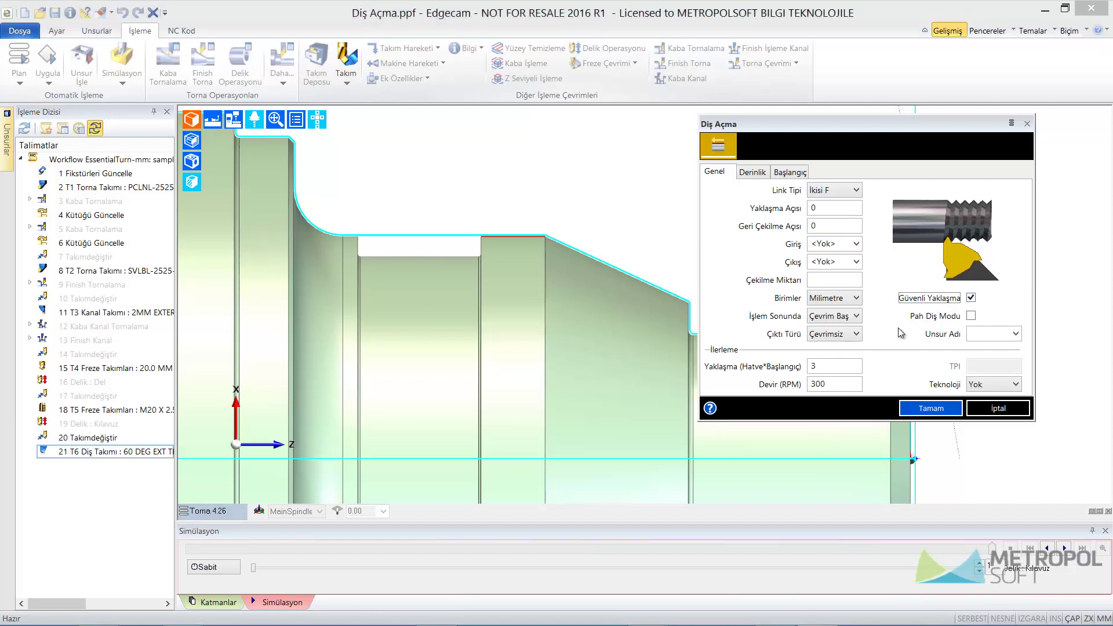
{"action": "left_click", "coordinate": [828, 340]}
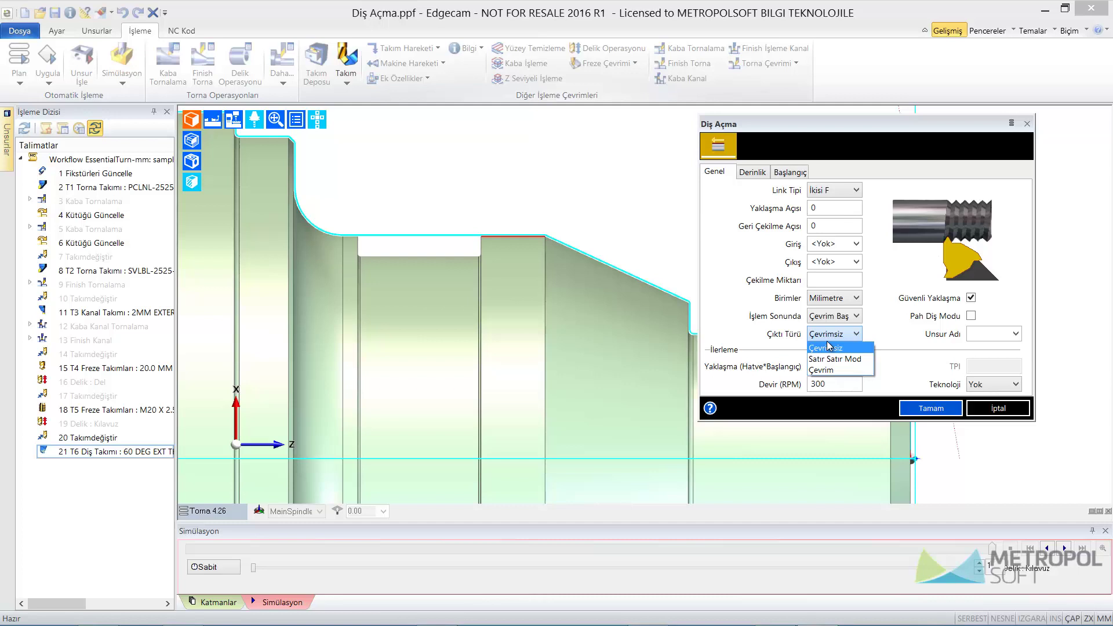
{"action": "left_click", "coordinate": [834, 360]}
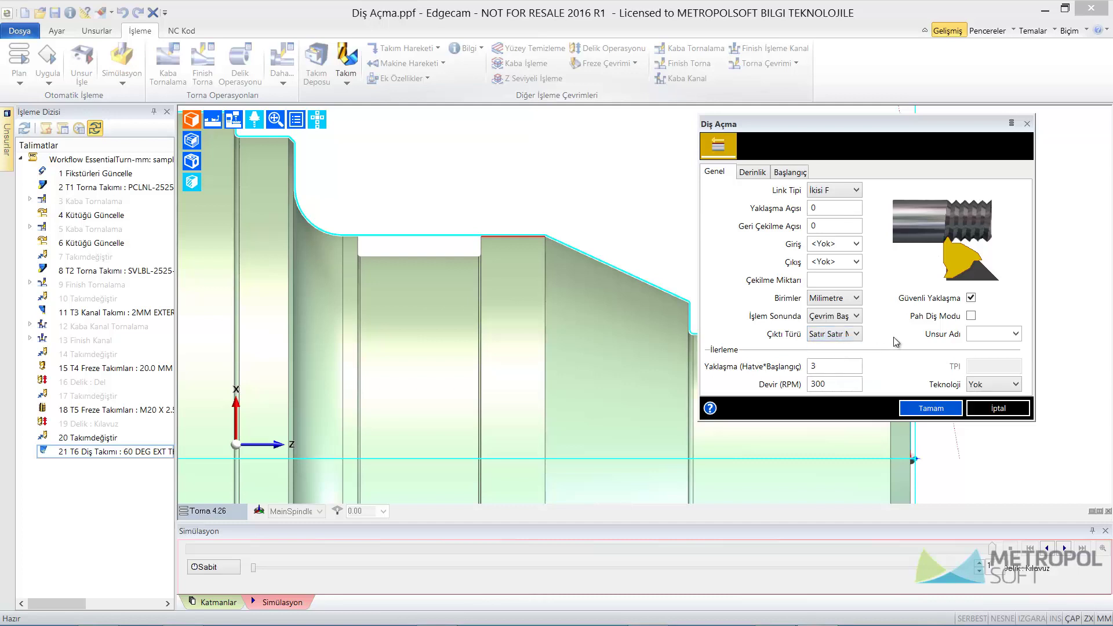
{"action": "double_click", "coordinate": [846, 364]}
{"action": "type", "text": "2.5"}
{"action": "key", "text": "Tab"}
Enter spindle speed 500, then set reduction factor 1 and the total depth on the Derinlik tab.
{"action": "type", "text": "500"}
{"action": "left_click", "coordinate": [766, 181]}
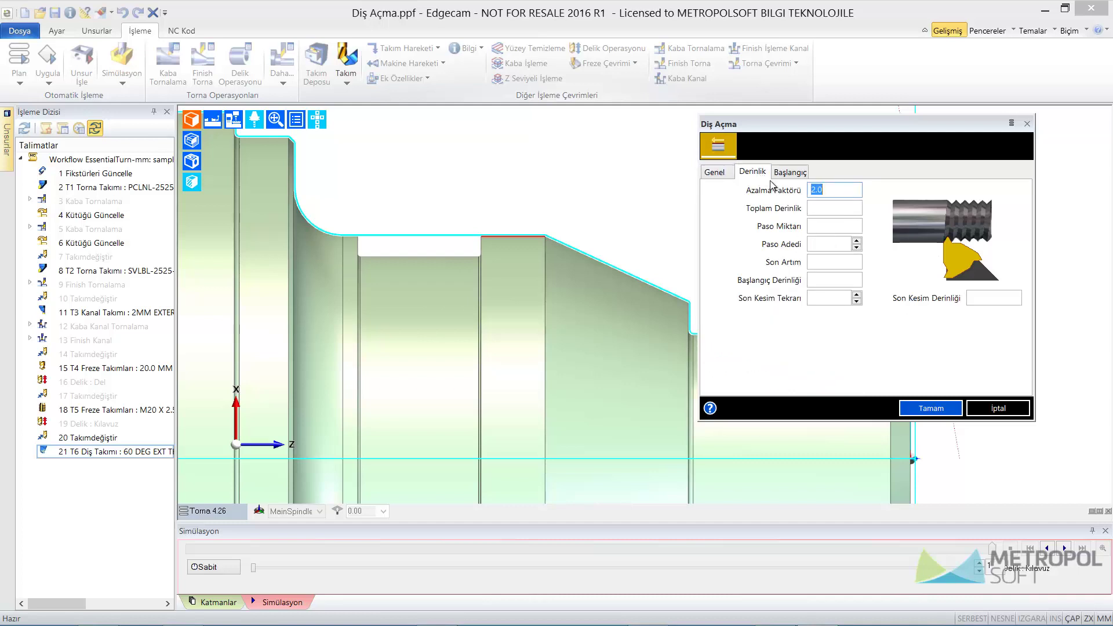
{"action": "type", "text": "1"}
{"action": "left_click", "coordinate": [822, 209]}
{"action": "type", "text": "3"}
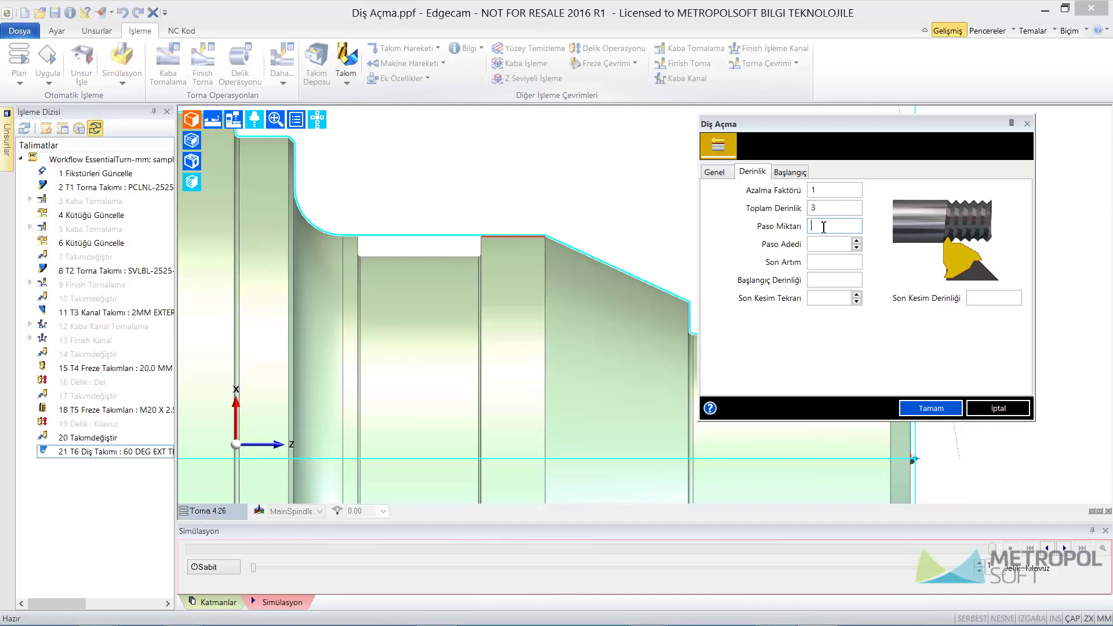
{"action": "type", "text": "0"}
{"action": "type", "text": "1"}
Confirm the thread cycle and apply it to the raised cylinder's top edge, creating 22 Diş Açma.
{"action": "left_click", "coordinate": [922, 408]}
{"action": "scroll", "coordinate": [528, 197], "scroll_direction": "up", "scroll_amount": 1}
{"action": "scroll", "coordinate": [543, 229], "scroll_direction": "up", "scroll_amount": 2}
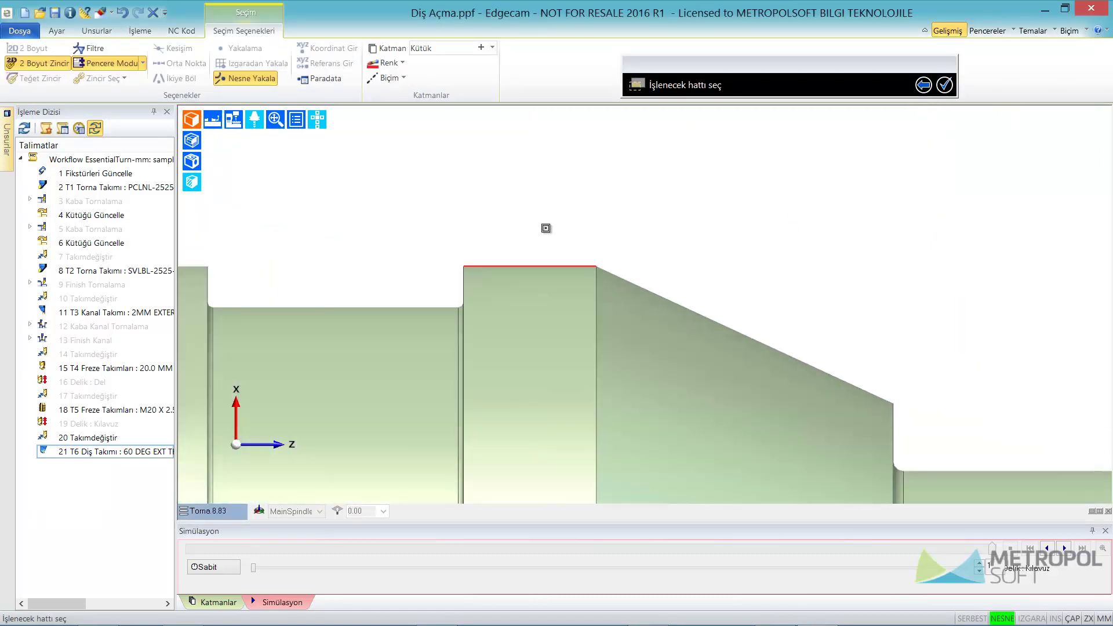
{"action": "scroll", "coordinate": [538, 236], "scroll_direction": "up", "scroll_amount": 2}
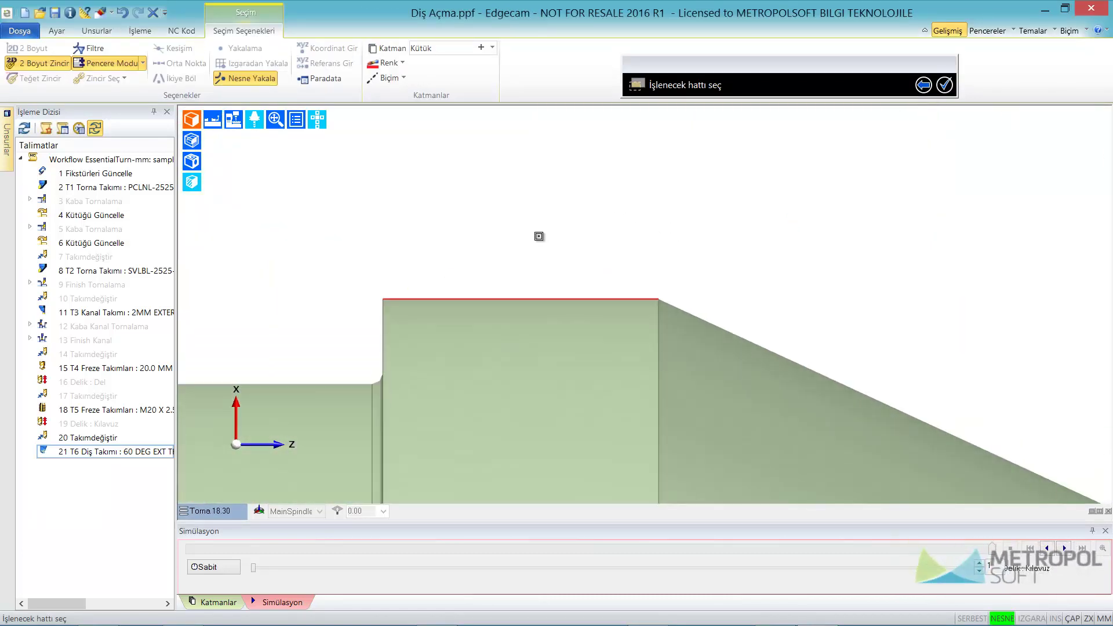
{"action": "left_click", "coordinate": [523, 300]}
{"action": "left_click", "coordinate": [643, 300]}
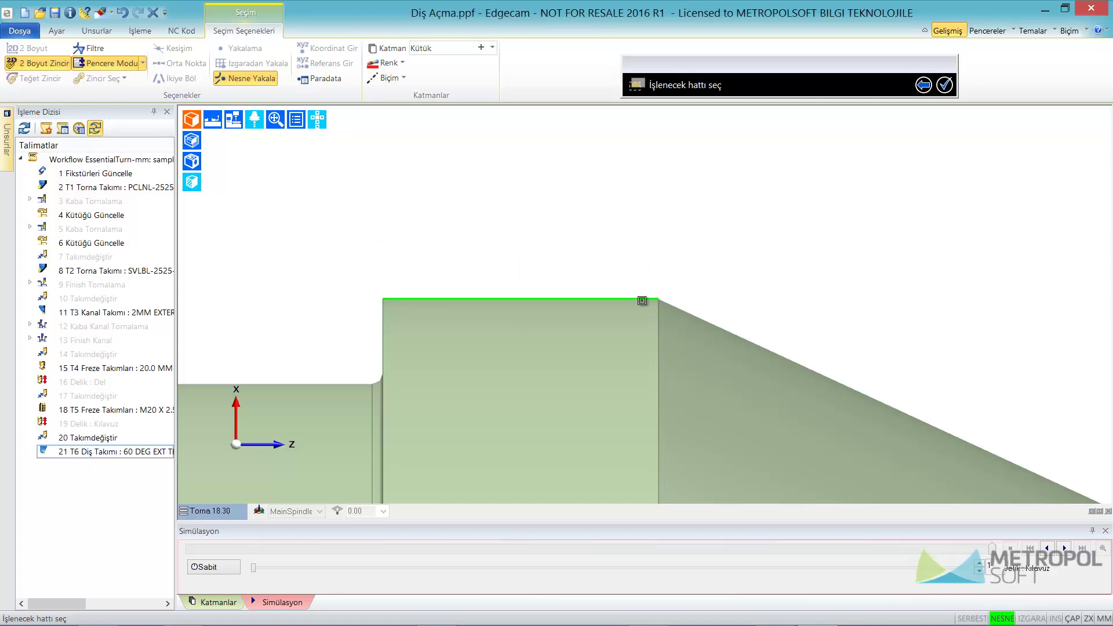
{"action": "right_click", "coordinate": [642, 300]}
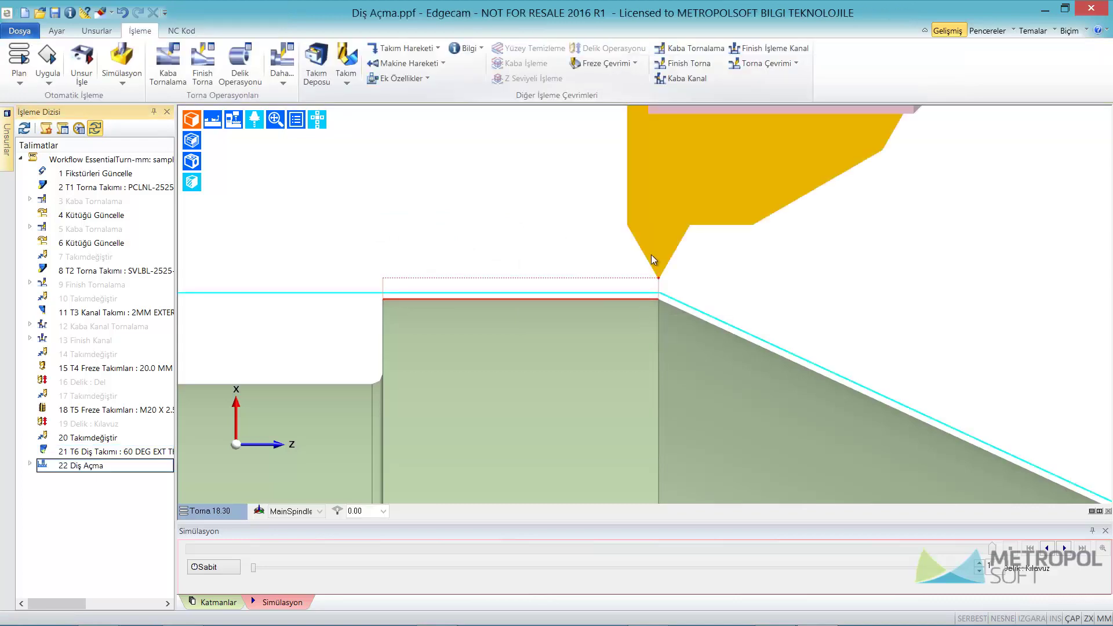
Edit 22 Diş Açma in wireframe to use lead-in 2 and lead-out 1, then restore shaded view.
{"action": "left_click", "coordinate": [194, 120]}
{"action": "middle_click_drag", "start_coordinate": [457, 217], "coordinate": [457, 186]}
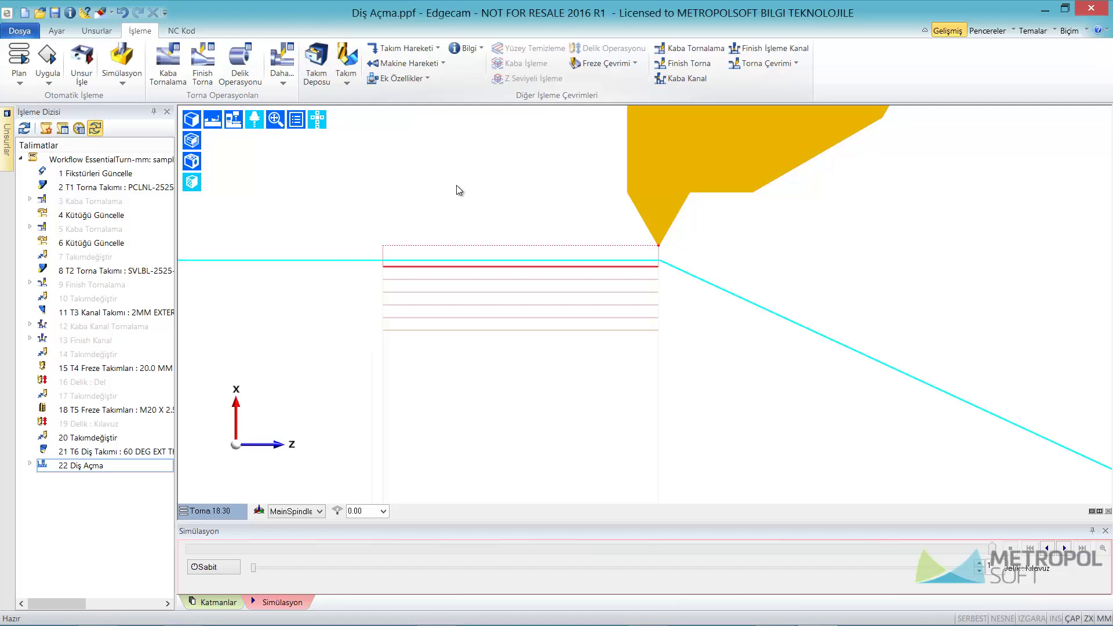
{"action": "scroll", "coordinate": [457, 185], "scroll_direction": "down", "scroll_amount": 1}
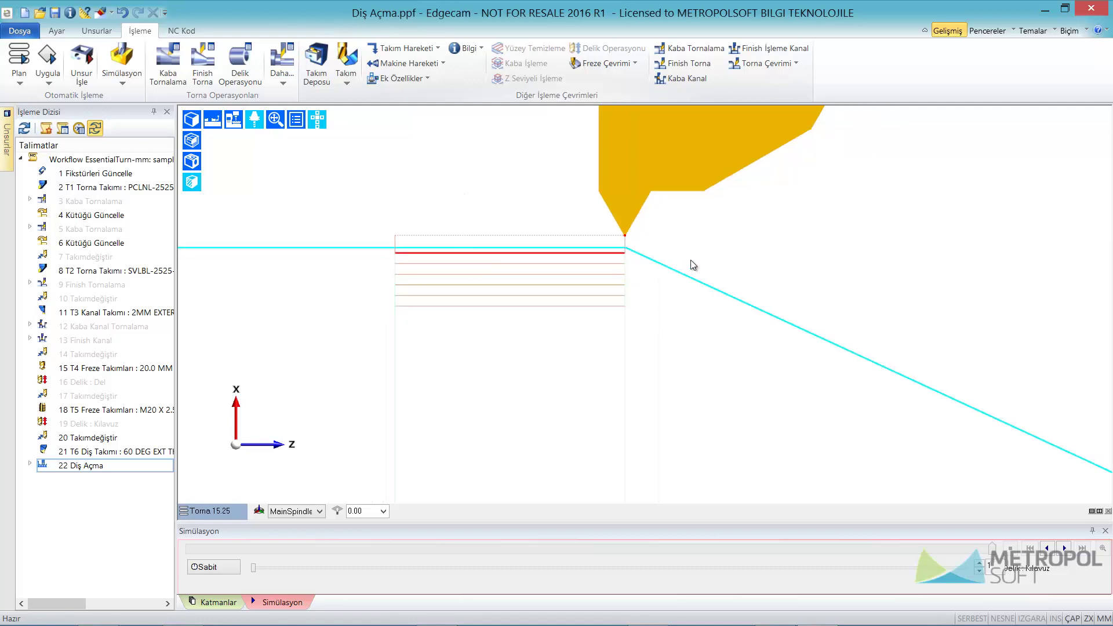
{"action": "double_click", "coordinate": [67, 466]}
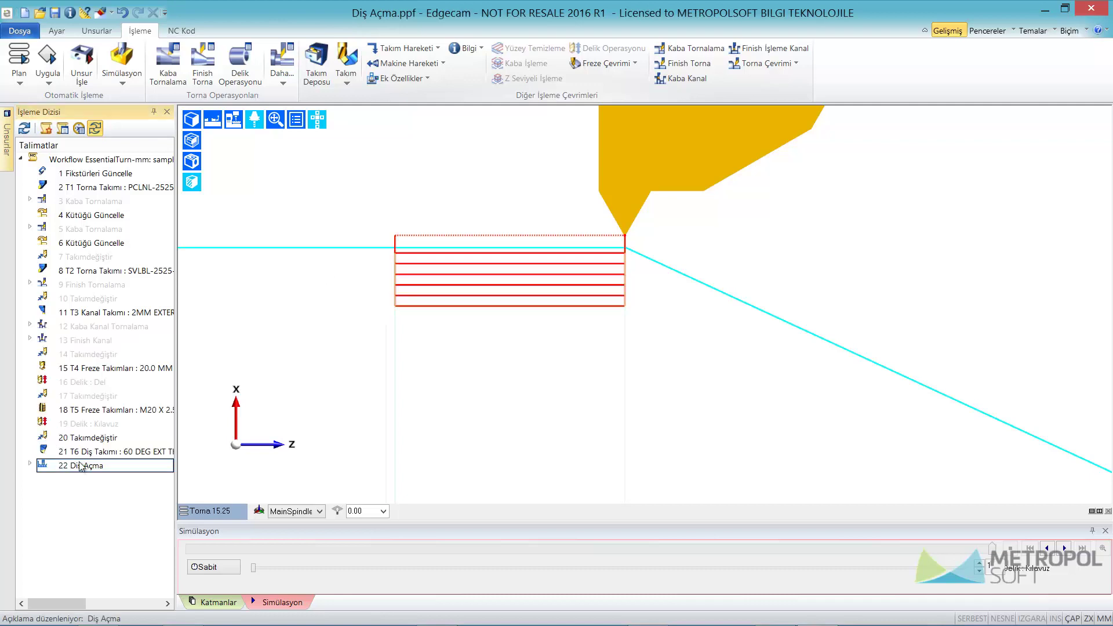
{"action": "left_click", "coordinate": [846, 246]}
{"action": "type", "text": "2"}
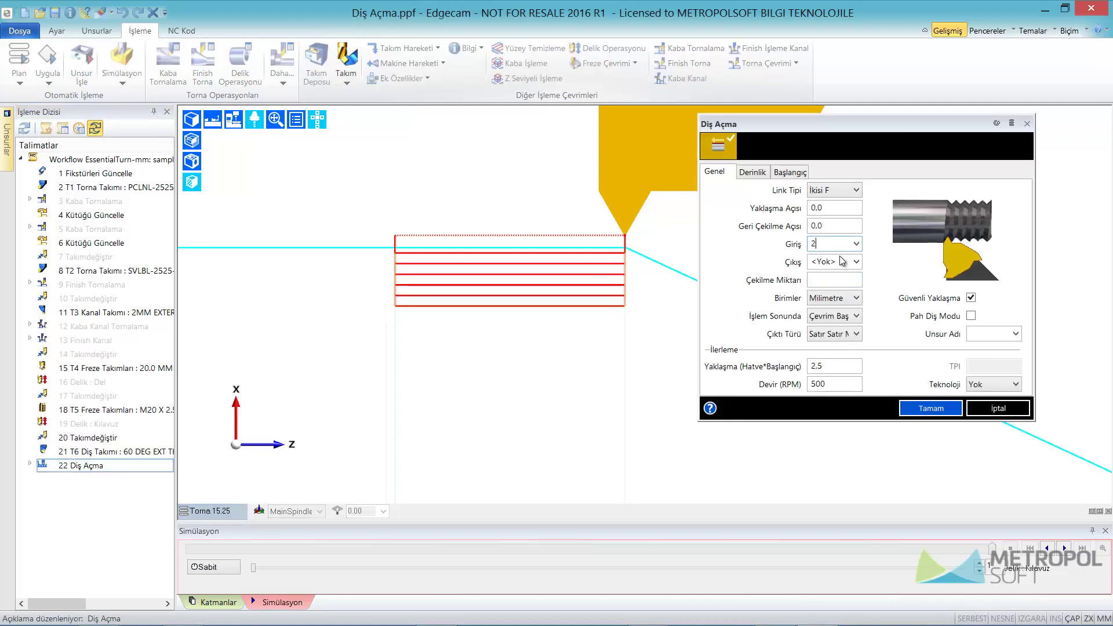
{"action": "key", "text": "Tab"}
{"action": "type", "text": "1"}
{"action": "left_click", "coordinate": [931, 408]}
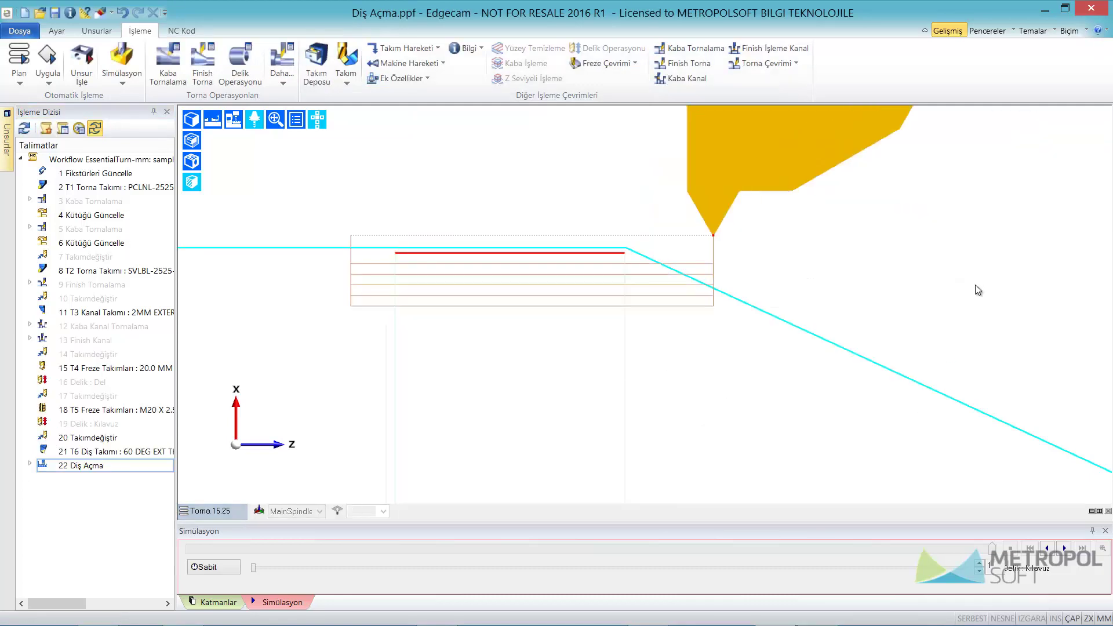
{"action": "double_click", "coordinate": [718, 266]}
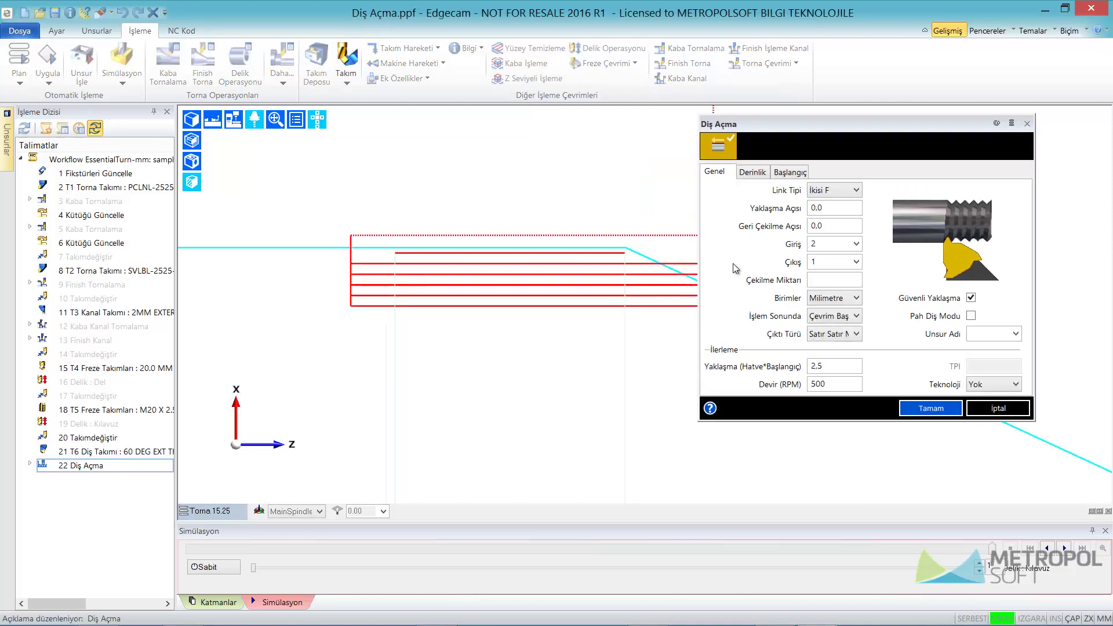
{"action": "double_click", "coordinate": [817, 246]}
{"action": "key", "text": "Return"}
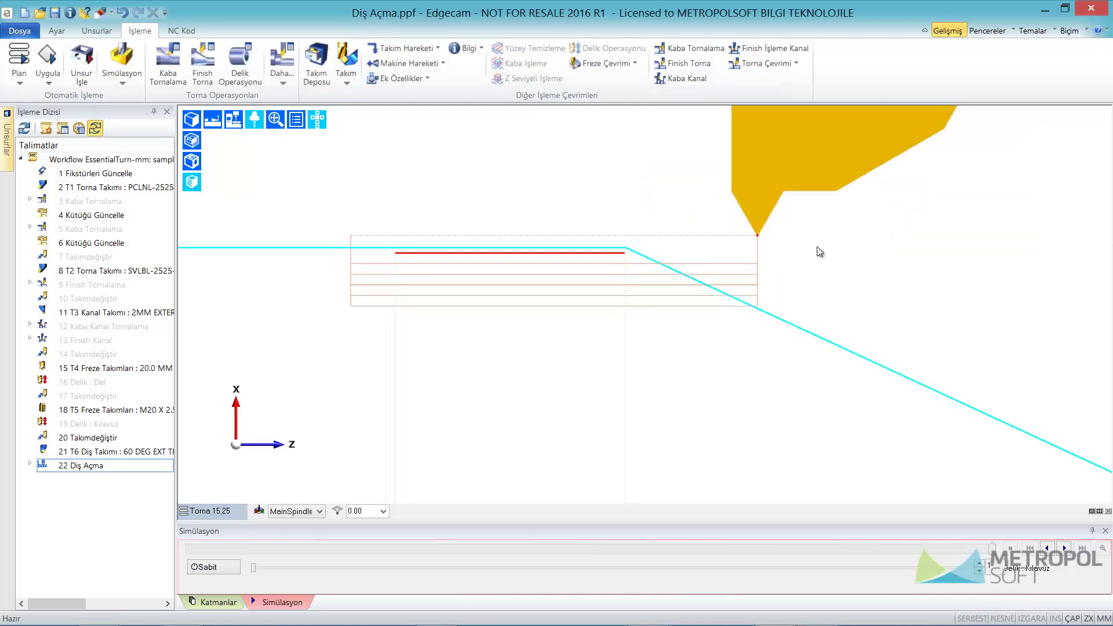
{"action": "left_click", "coordinate": [191, 118]}
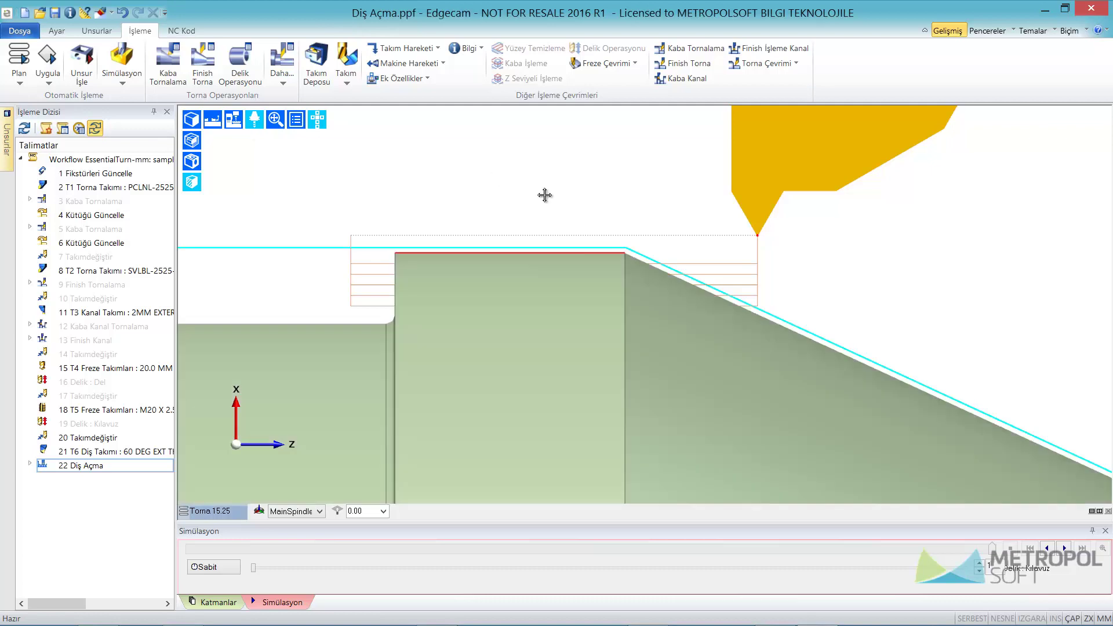
Run an in-place Simüle Et of the sequence, then launch the separate Simulator.
{"action": "right_click", "coordinate": [90, 465]}
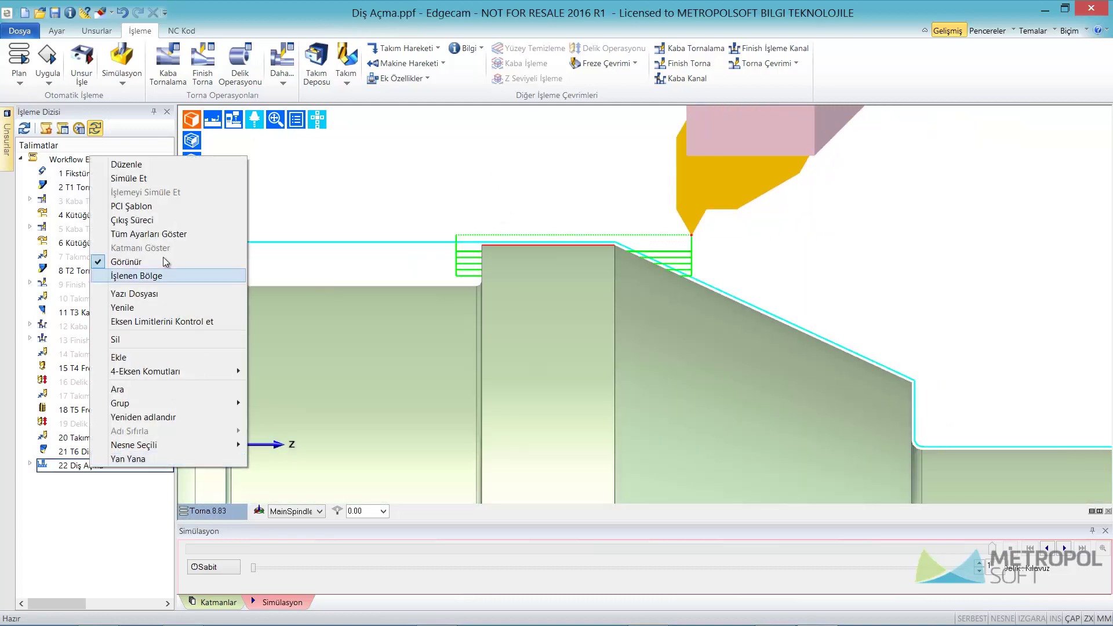
{"action": "left_click", "coordinate": [129, 178]}
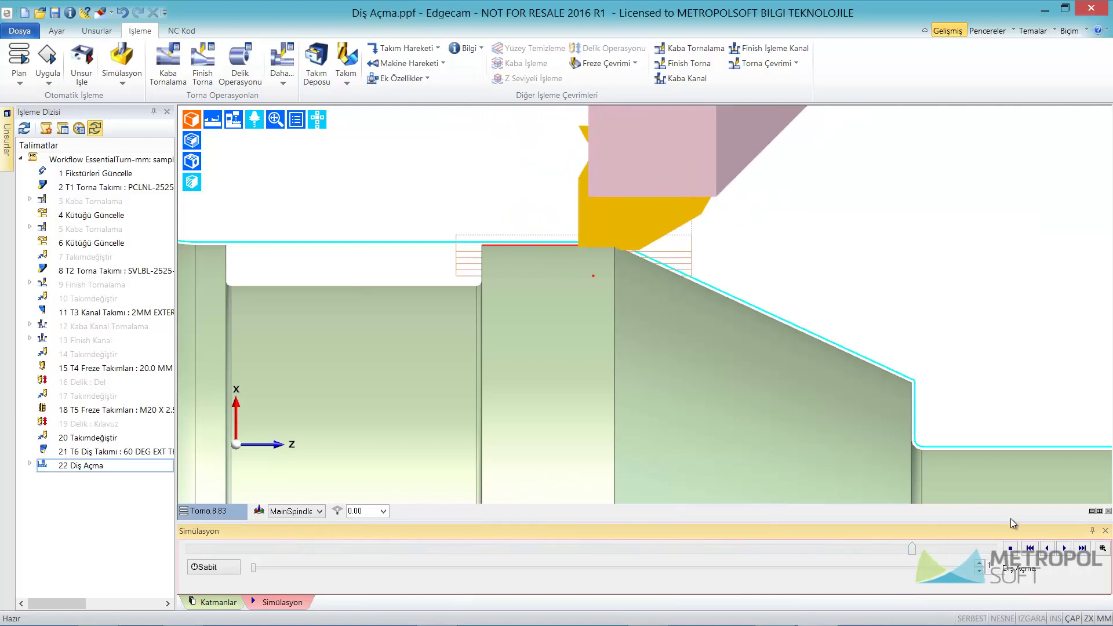
{"action": "left_click", "coordinate": [133, 65]}
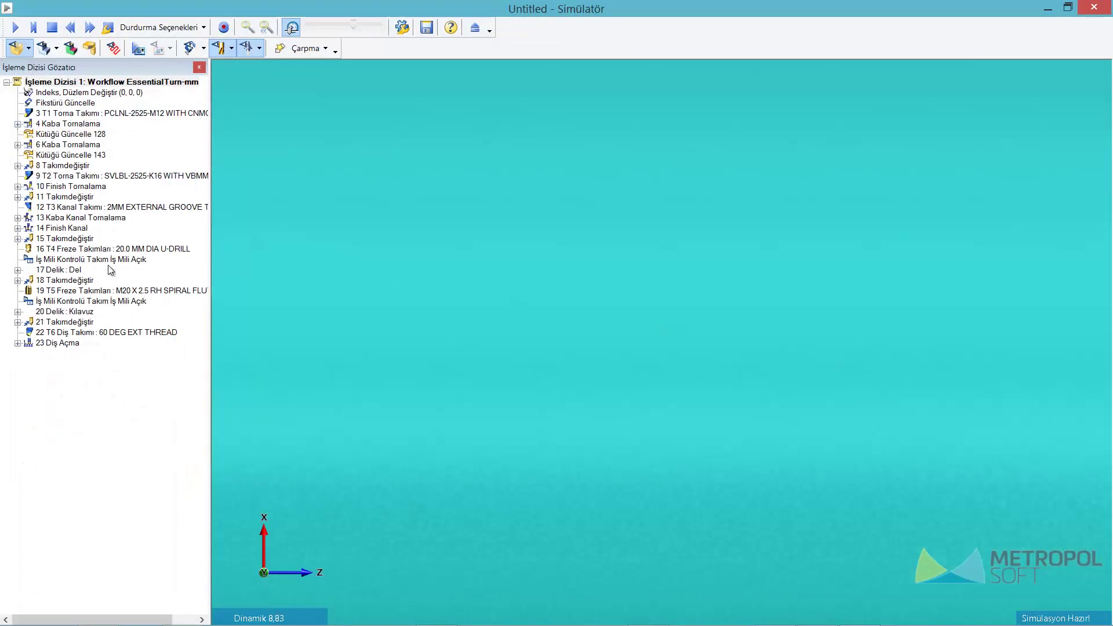
Play the simulation from 22 T6 Diş Takımı and orbit the view onto the cut thread.
{"action": "left_click", "coordinate": [88, 333]}
{"action": "scroll", "coordinate": [499, 188], "scroll_direction": "down", "scroll_amount": 3}
{"action": "scroll", "coordinate": [500, 188], "scroll_direction": "down", "scroll_amount": 3}
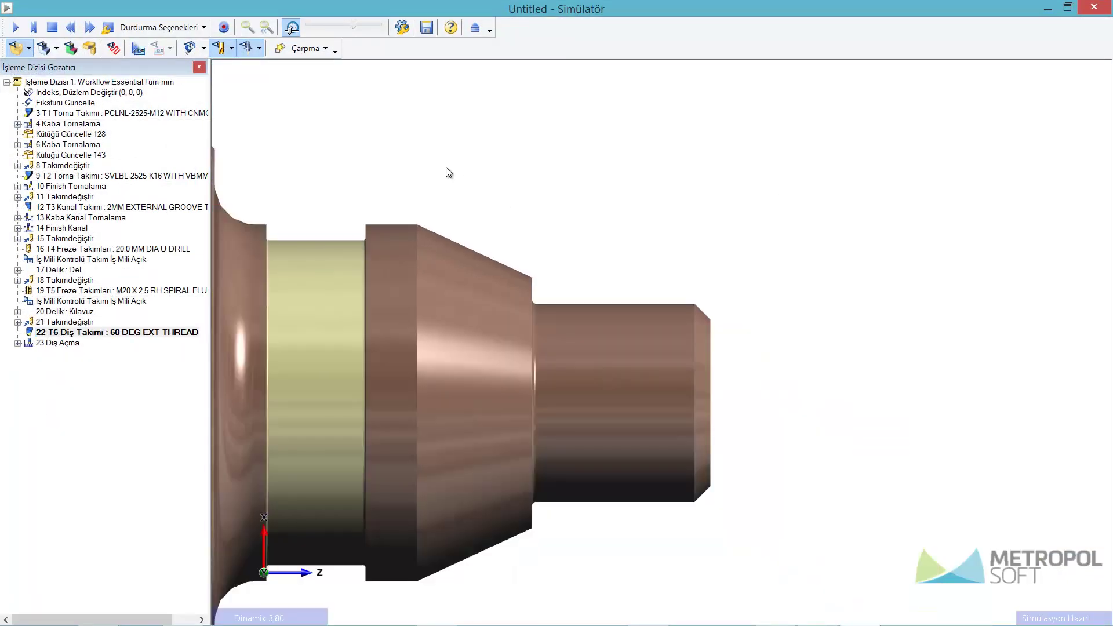
{"action": "key", "text": "space"}
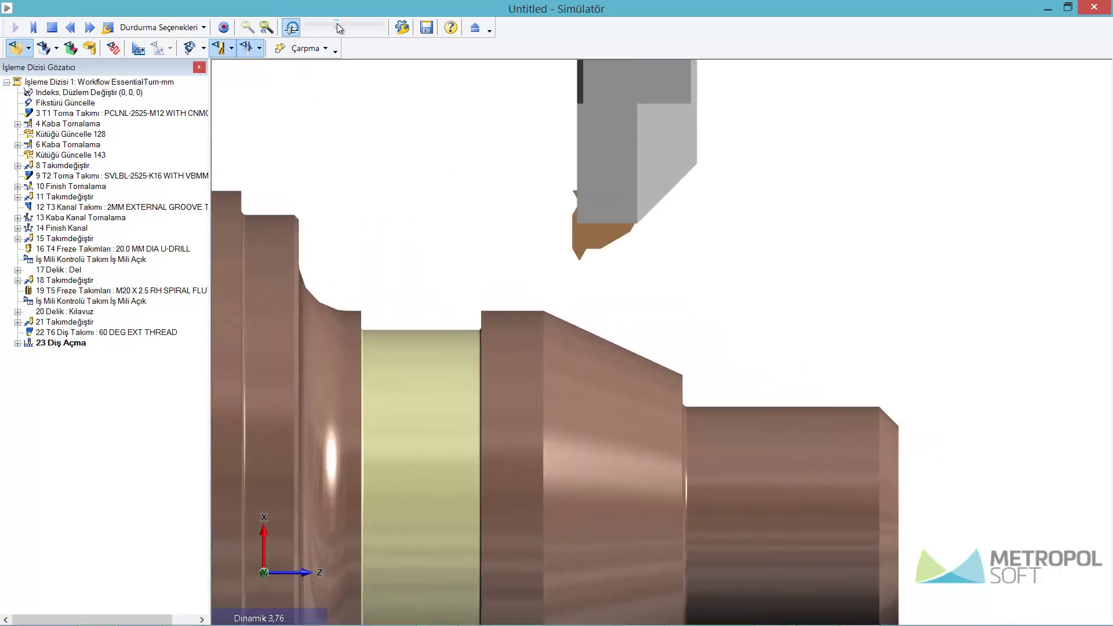
{"action": "left_click_drag", "start_coordinate": [337, 23], "coordinate": [346, 23]}
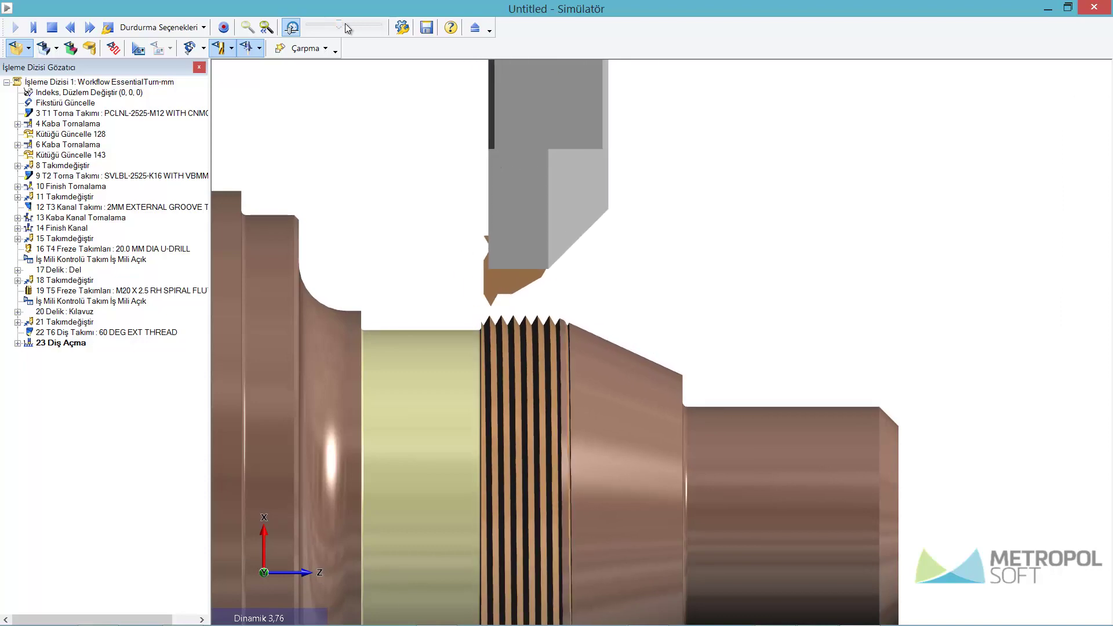
{"action": "scroll", "coordinate": [621, 381], "scroll_direction": "down", "scroll_amount": 3}
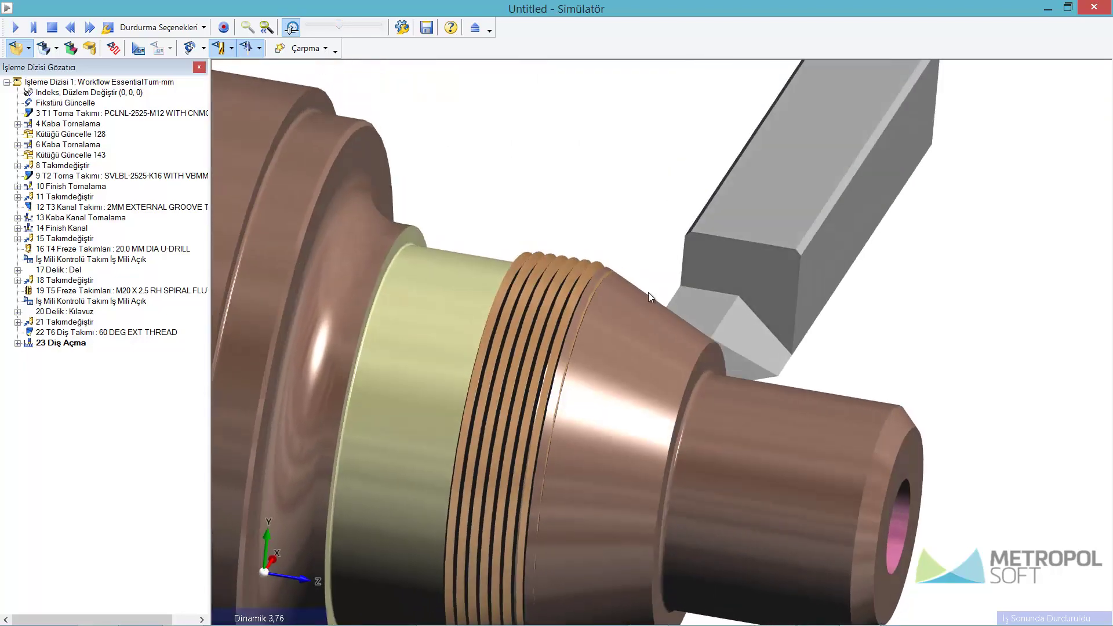
{"action": "mouse_move", "coordinate": [649, 293]}
{"action": "left_mouse_down"}
{"action": "mouse_move", "coordinate": [611, 278]}
{"action": "mouse_move", "coordinate": [646, 455]}
{"action": "left_mouse_up"}
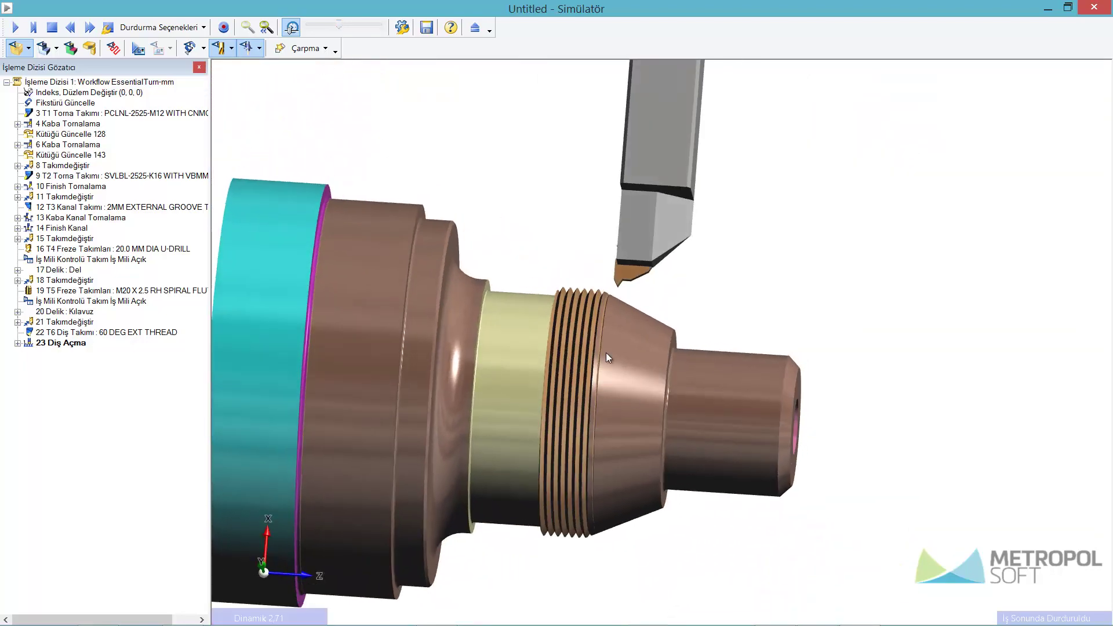
{"action": "scroll", "coordinate": [606, 353], "scroll_direction": "up", "scroll_amount": 2}
{"action": "scroll", "coordinate": [580, 278], "scroll_direction": "up", "scroll_amount": 2}
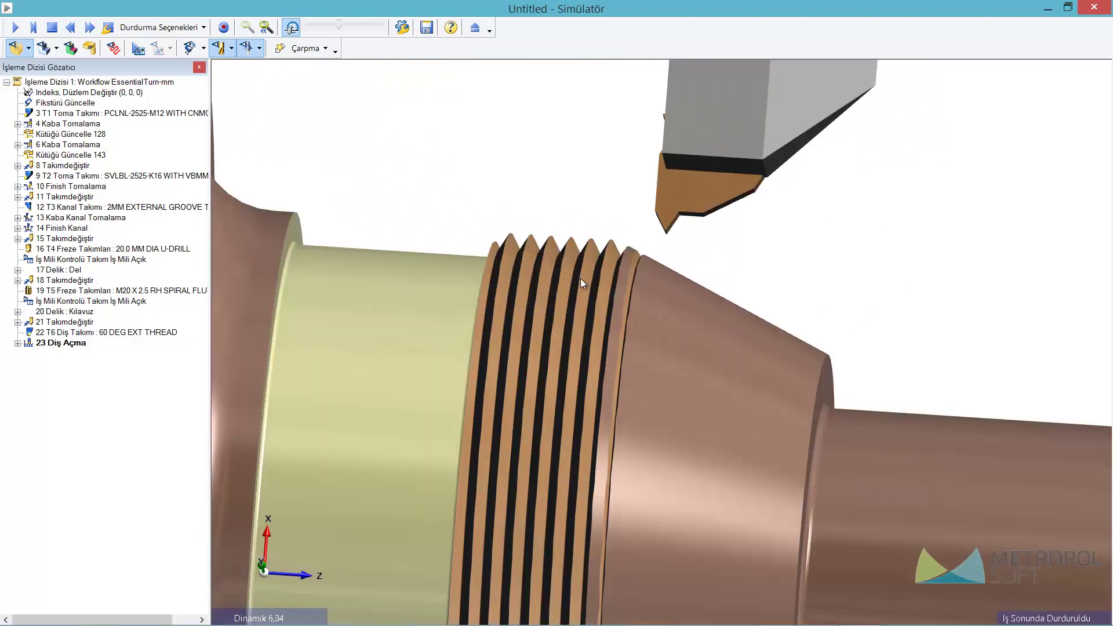